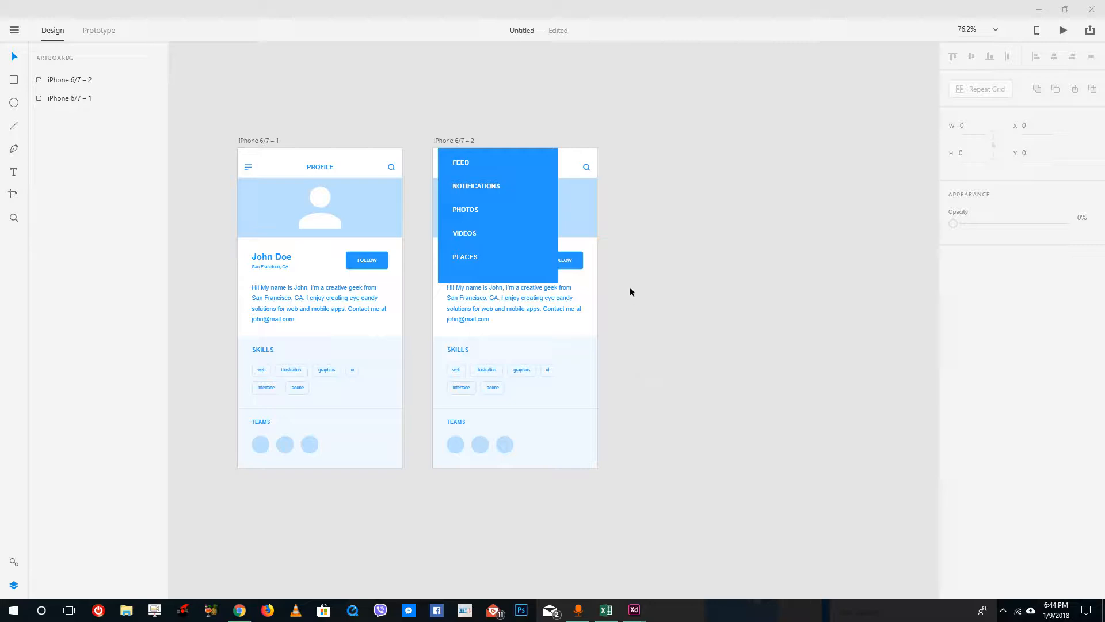
{"action": "left_click_drag", "start_coordinate": [224, 115], "coordinate": [399, 504]}
{"action": "left_click_drag", "start_coordinate": [228, 115], "coordinate": [420, 492]}
{"action": "left_click_drag", "start_coordinate": [668, 537], "coordinate": [433, 138]}
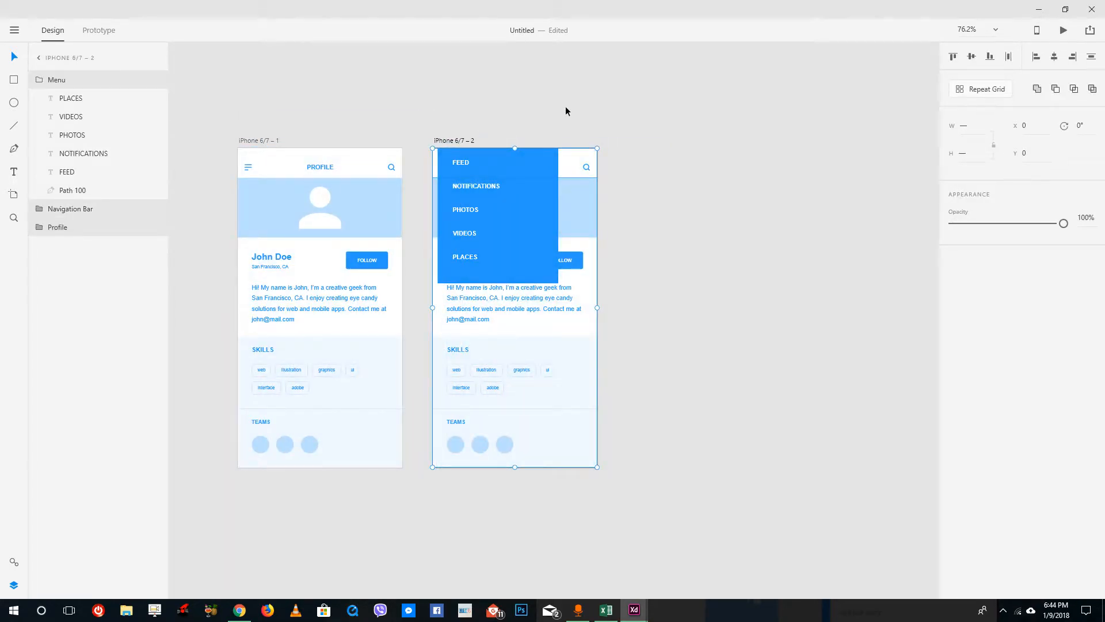
{"action": "left_click", "coordinate": [566, 111]}
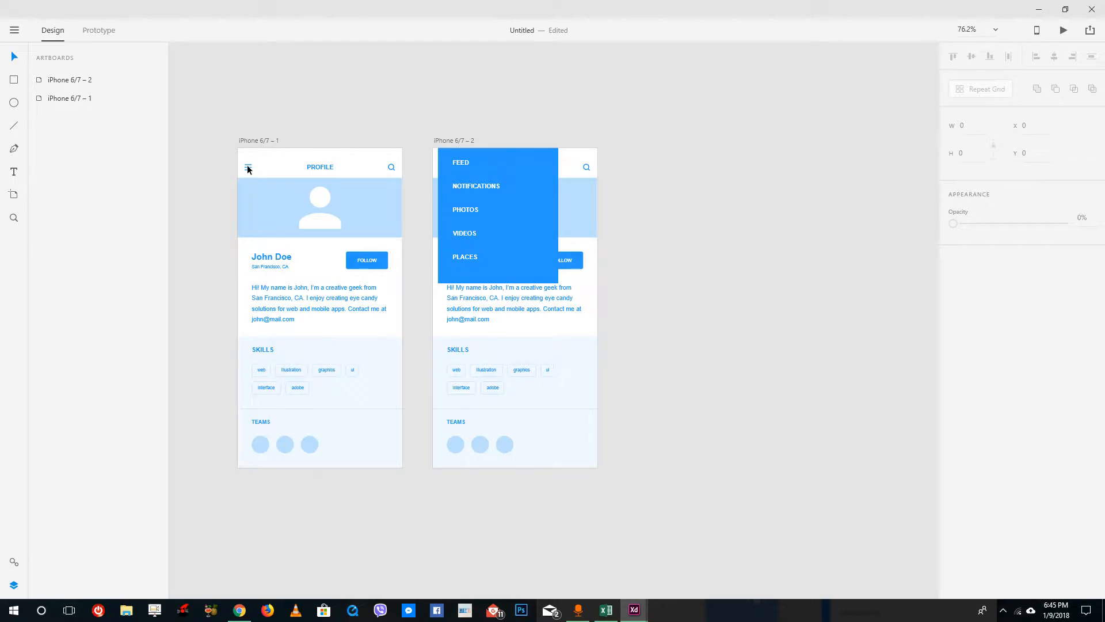
{"action": "left_click", "coordinate": [521, 170]}
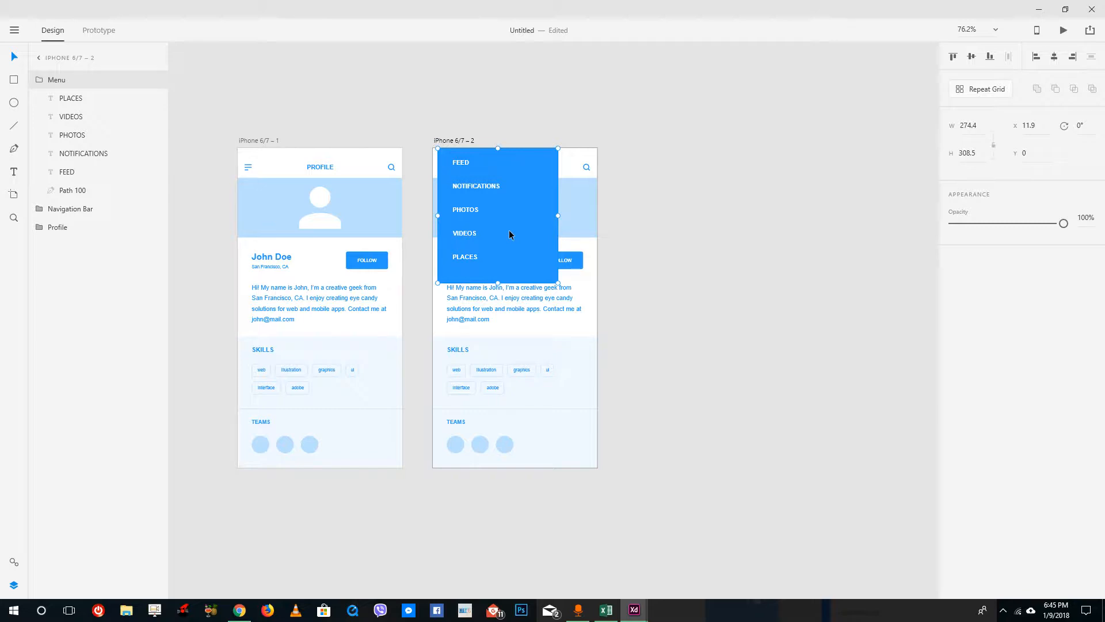
{"action": "left_click", "coordinate": [611, 253]}
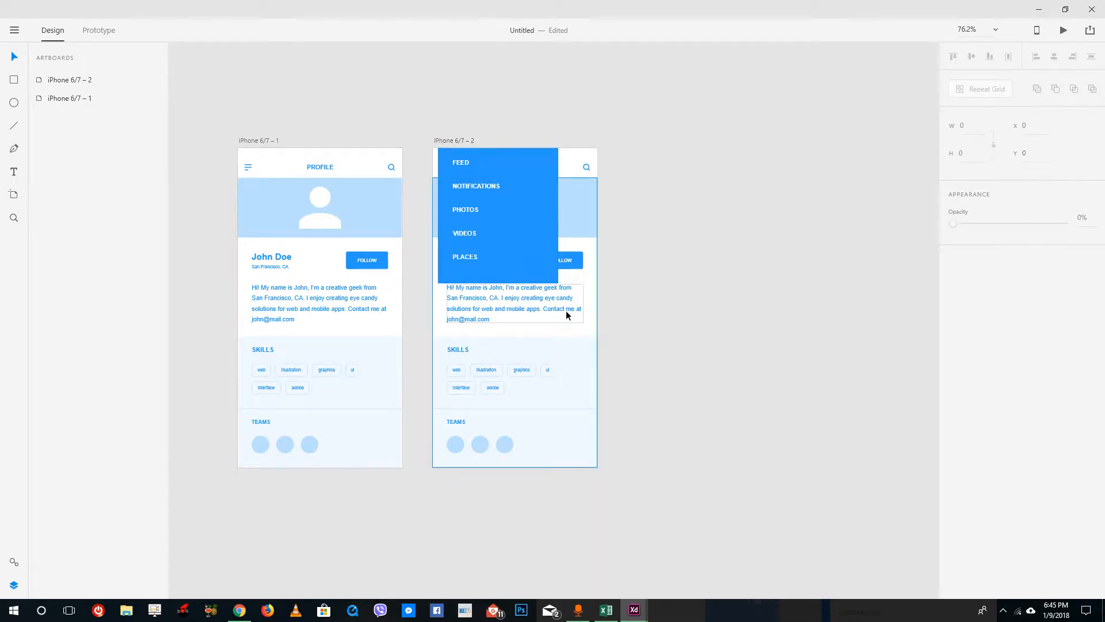
{"action": "left_click", "coordinate": [565, 311]}
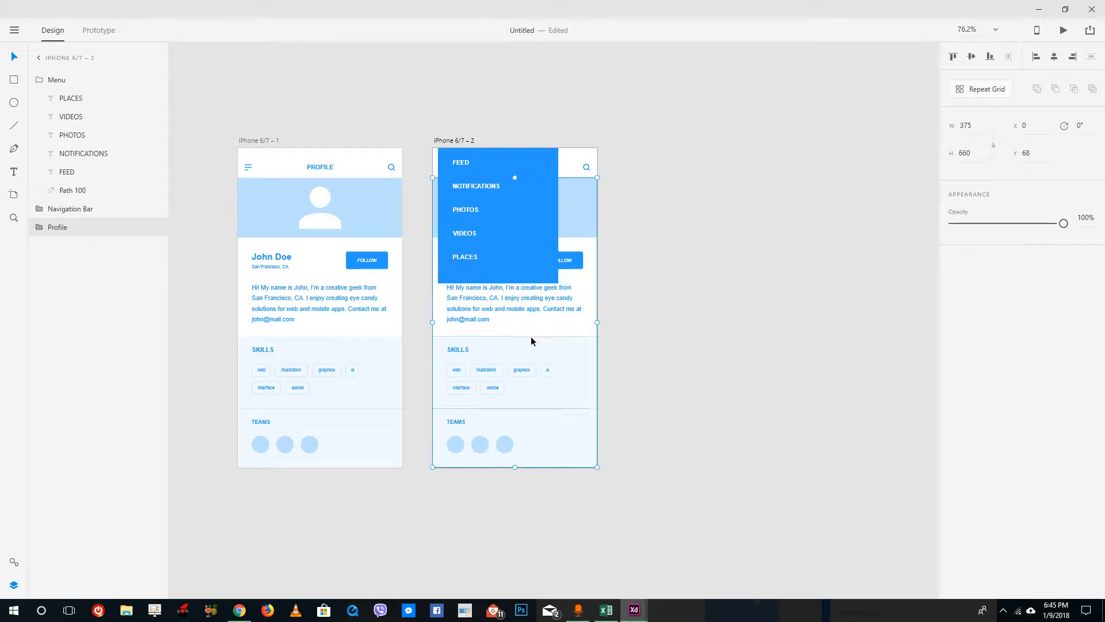
- Cover the whole iPhone 6/7 – 2 artboard with a 375 × 728 rectangle and give it a background blur with amount 3
{"action": "left_click", "coordinate": [14, 80]}
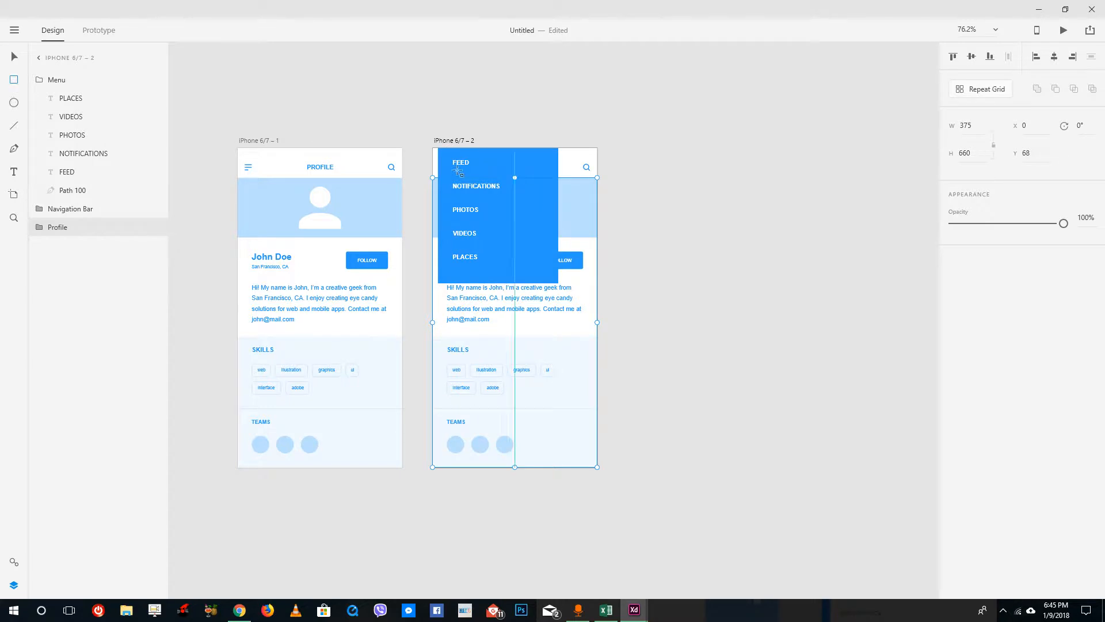
{"action": "mouse_move", "coordinate": [437, 153]}
{"action": "left_mouse_down"}
{"action": "mouse_move", "coordinate": [586, 414]}
{"action": "mouse_move", "coordinate": [597, 466]}
{"action": "left_mouse_up"}
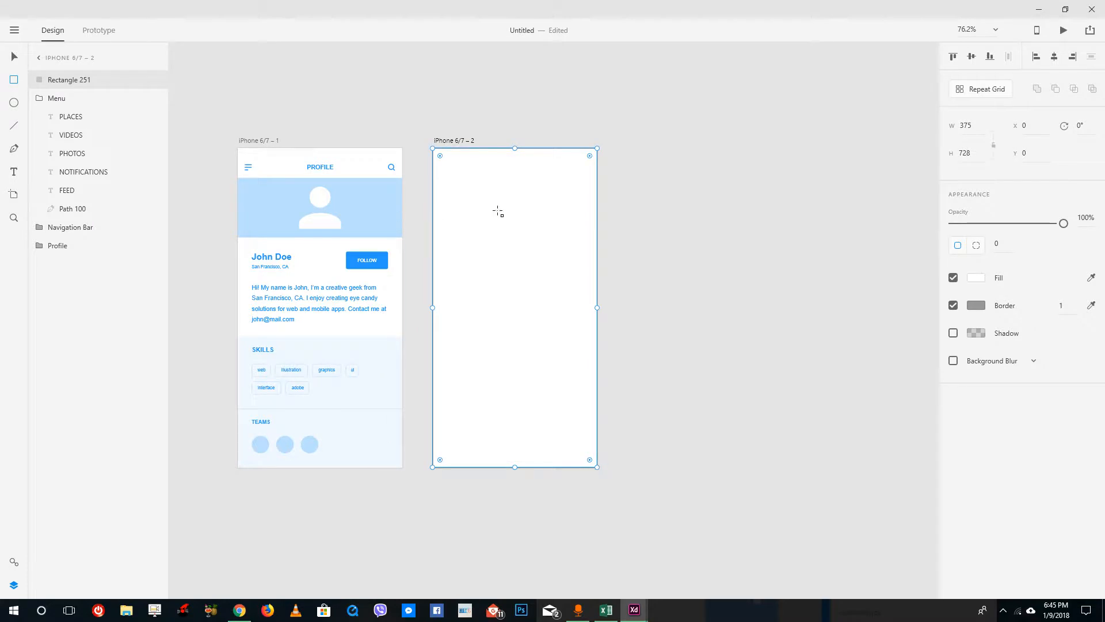
{"action": "left_click", "coordinate": [954, 361]}
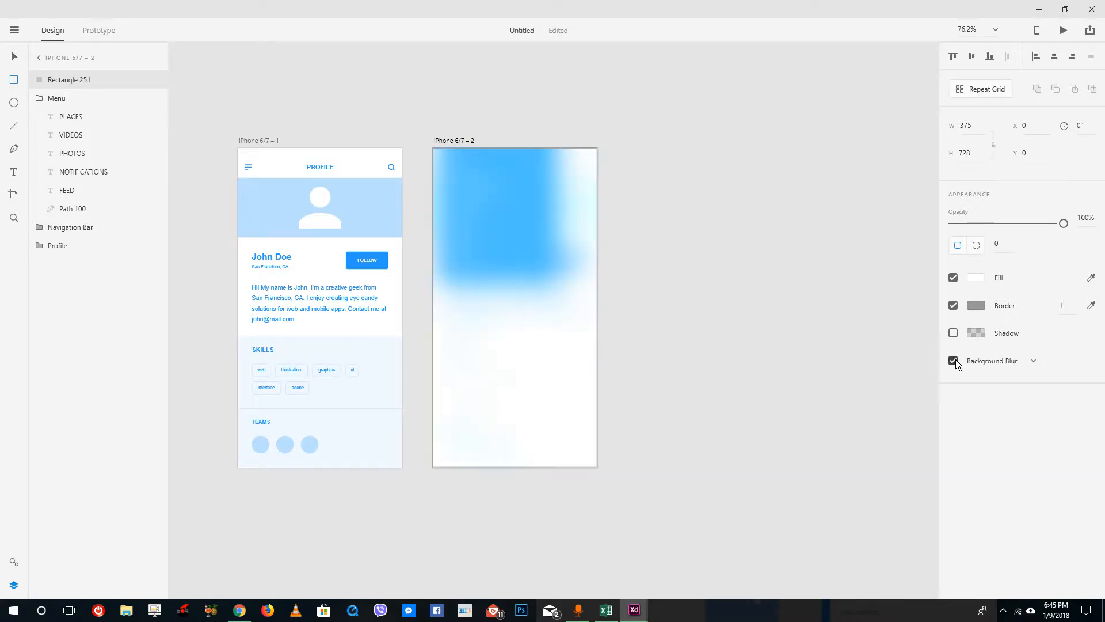
{"action": "left_click", "coordinate": [1034, 360]}
{"action": "left_click", "coordinate": [1034, 378]}
{"action": "left_click_drag", "start_coordinate": [1023, 389], "coordinate": [977, 392]}
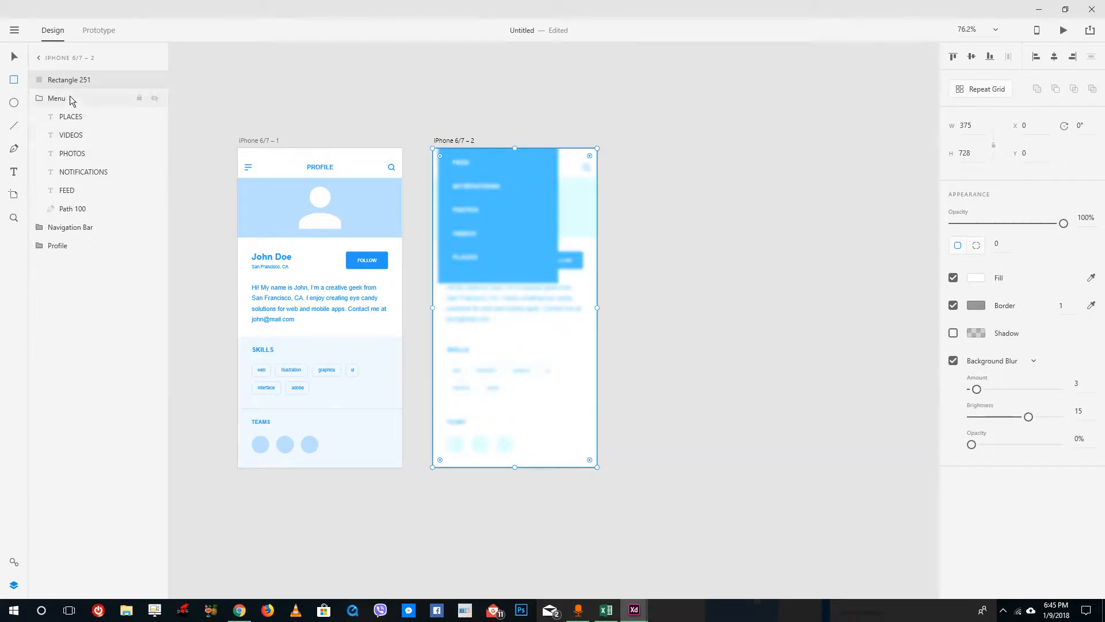
- Move the blur rectangle down the layer order, below Path 100 in the Menu group, so it sits behind the menu
{"action": "left_click_drag", "start_coordinate": [69, 82], "coordinate": [64, 220]}
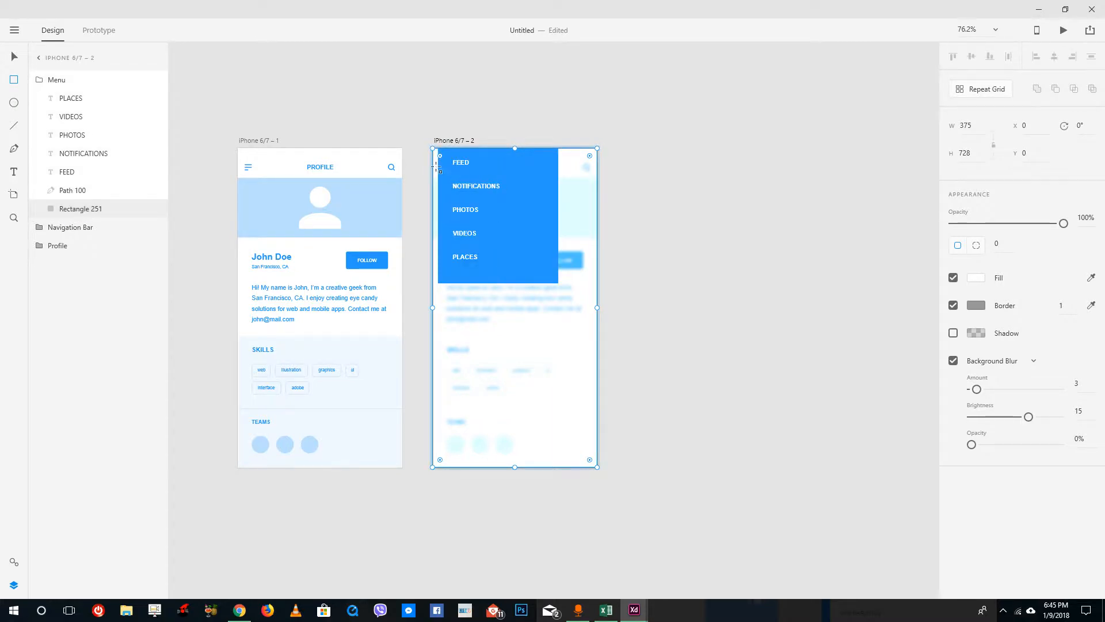
{"action": "left_click", "coordinate": [14, 55]}
{"action": "left_click", "coordinate": [451, 95]}
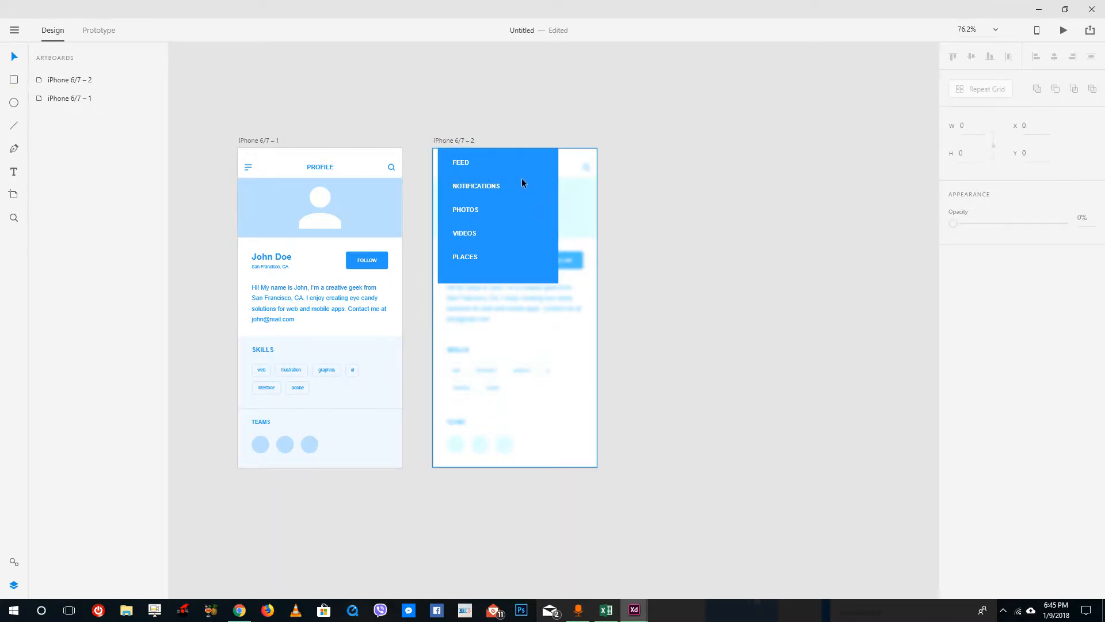
- Look at the mobile preview instructions, then open the desktop preview of the profile screen and close it
{"action": "left_click", "coordinate": [1038, 33]}
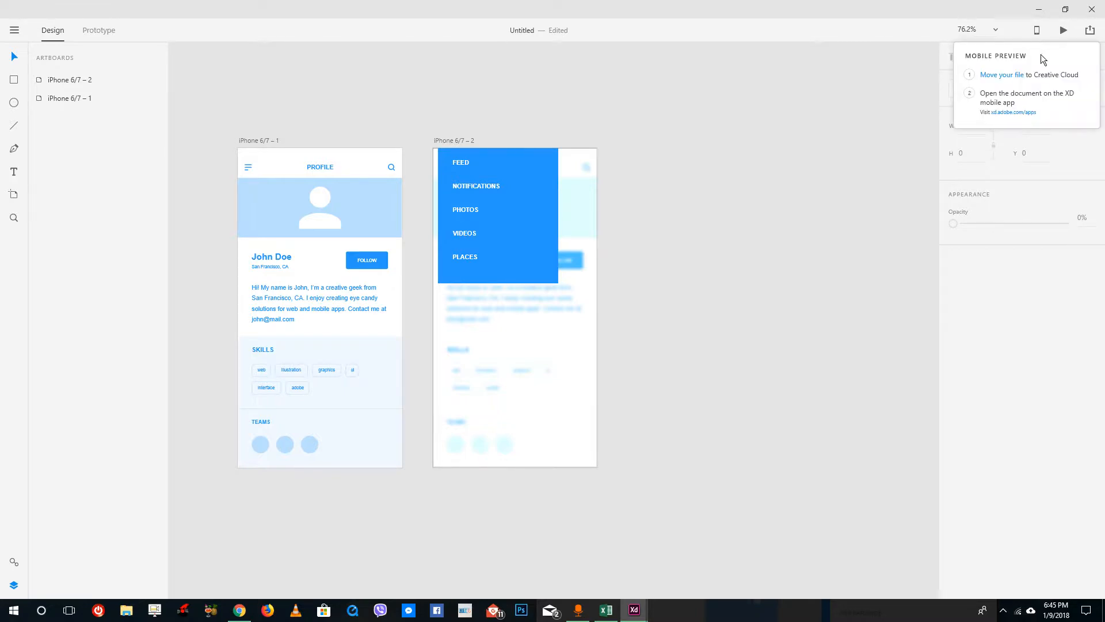
{"action": "left_click", "coordinate": [1060, 33]}
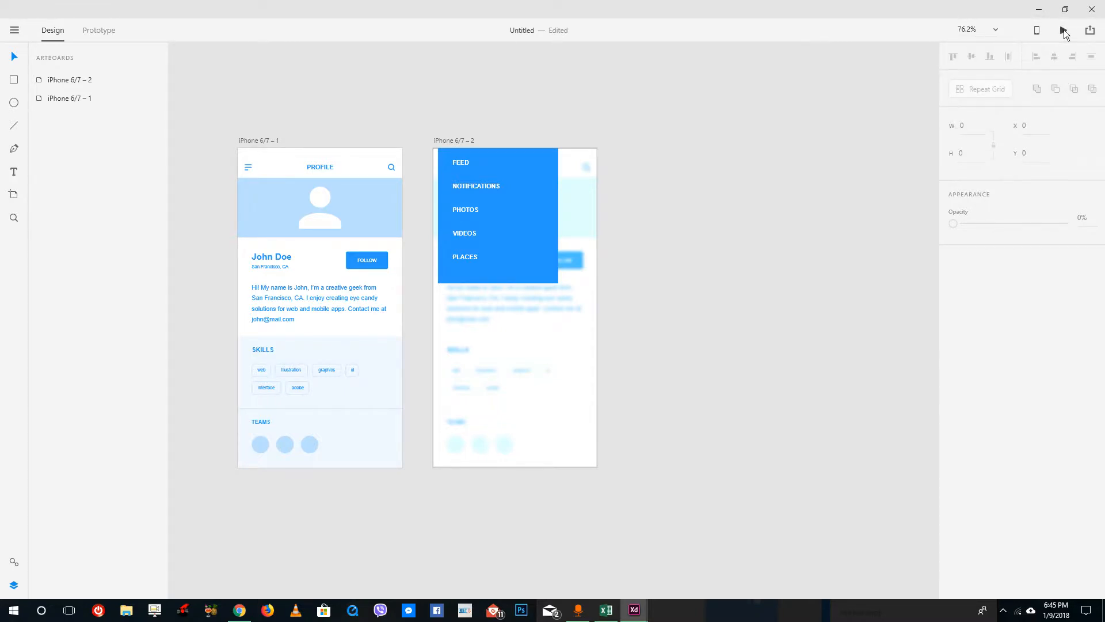
{"action": "left_click", "coordinate": [1064, 34]}
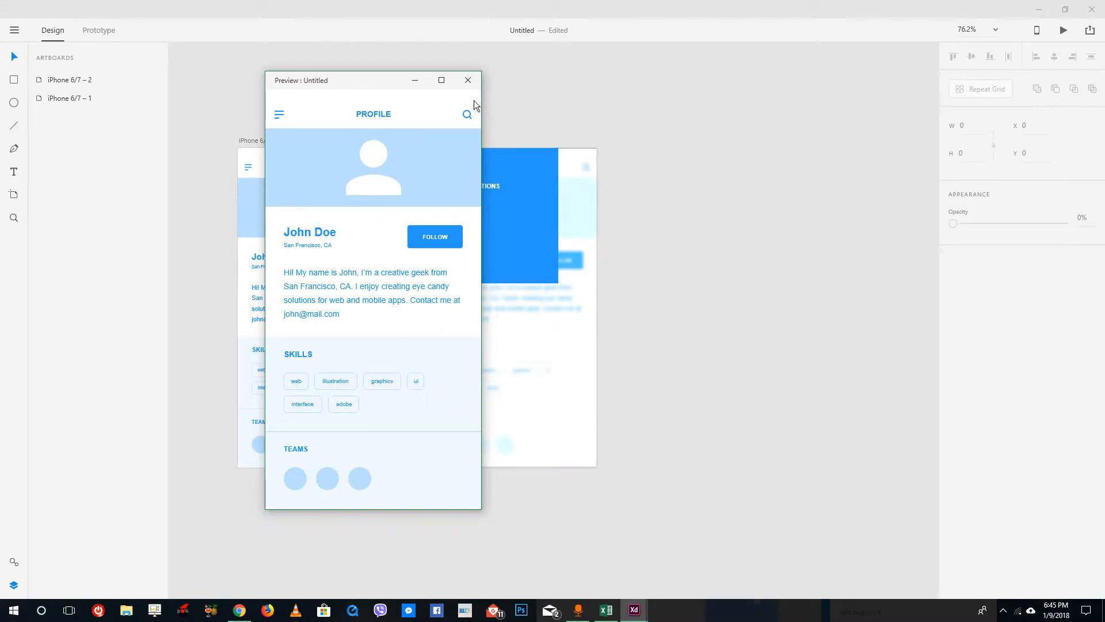
{"action": "left_click", "coordinate": [468, 80]}
- In Prototype mode, link the hamburger menu icon in the iPhone 6/7 – 1 navigation bar to the iPhone 6/7 – 2 artboard
{"action": "left_click", "coordinate": [100, 31]}
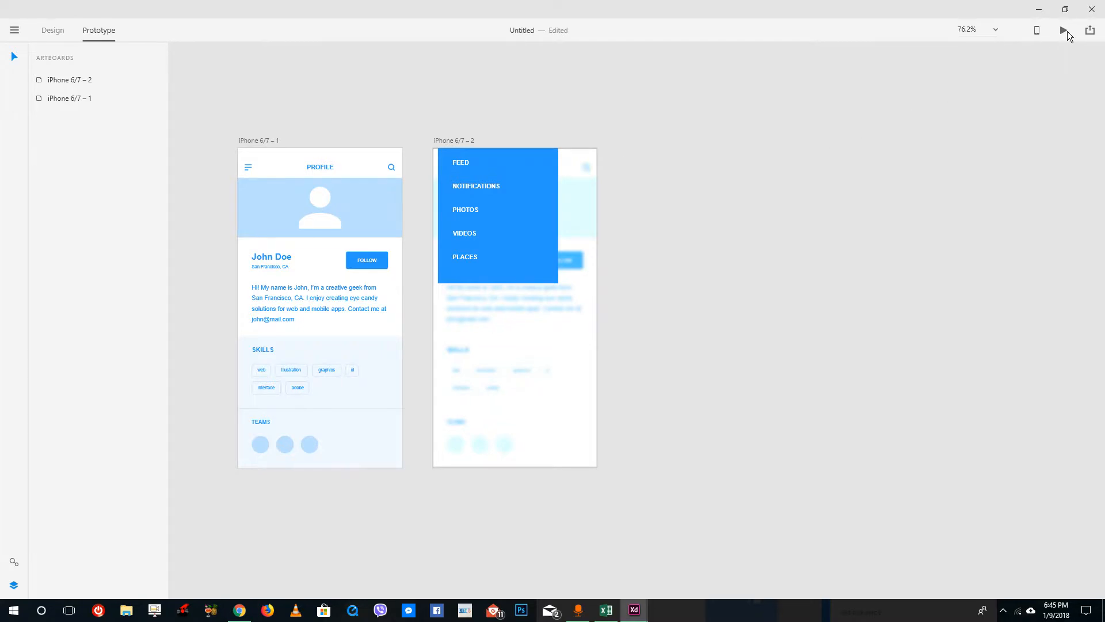
{"action": "left_click", "coordinate": [247, 167]}
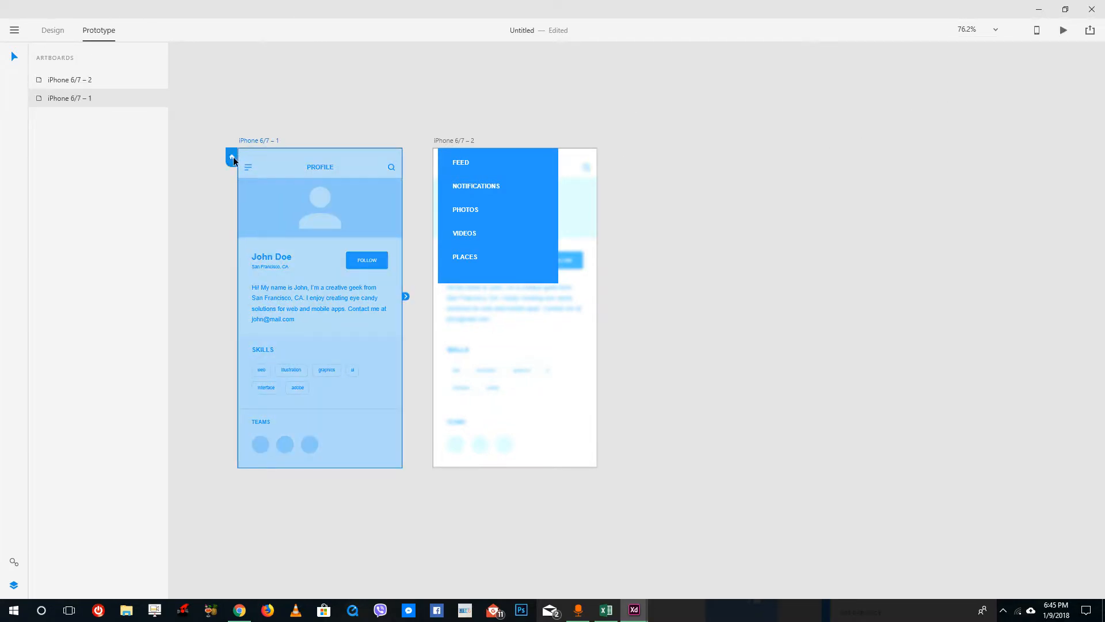
{"action": "left_click", "coordinate": [248, 168]}
{"action": "left_click", "coordinate": [248, 167]}
{"action": "left_click", "coordinate": [250, 167]}
{"action": "left_click", "coordinate": [235, 187]}
{"action": "double_click", "coordinate": [247, 169]}
{"action": "left_click_drag", "start_coordinate": [255, 167], "coordinate": [472, 346]}
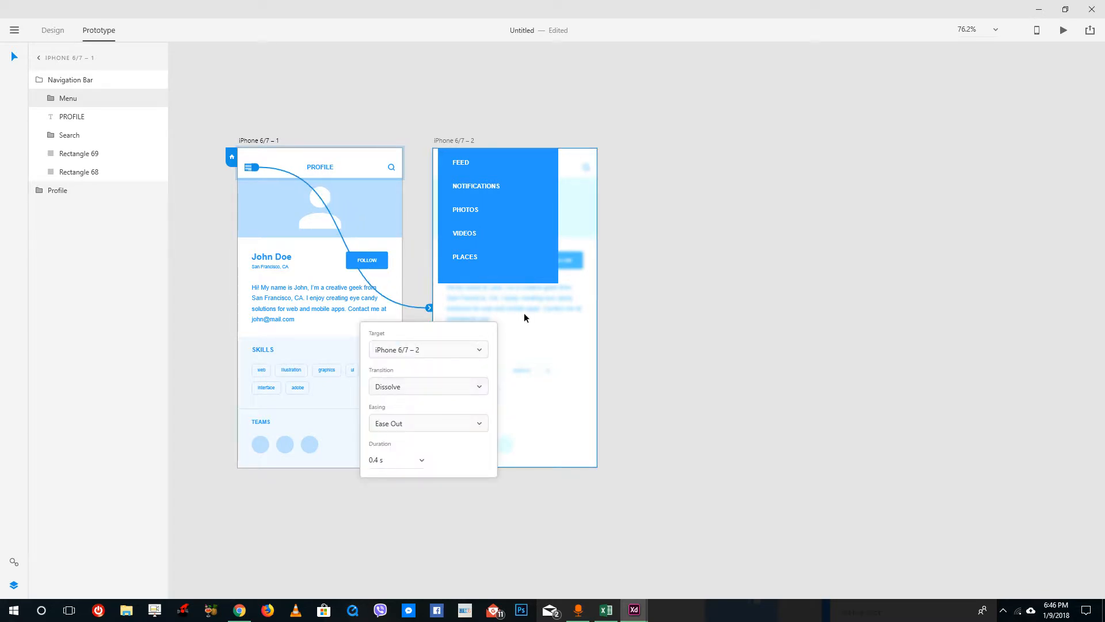
- Set the transition of the hamburger icon's link to None
{"action": "left_click", "coordinate": [464, 385]}
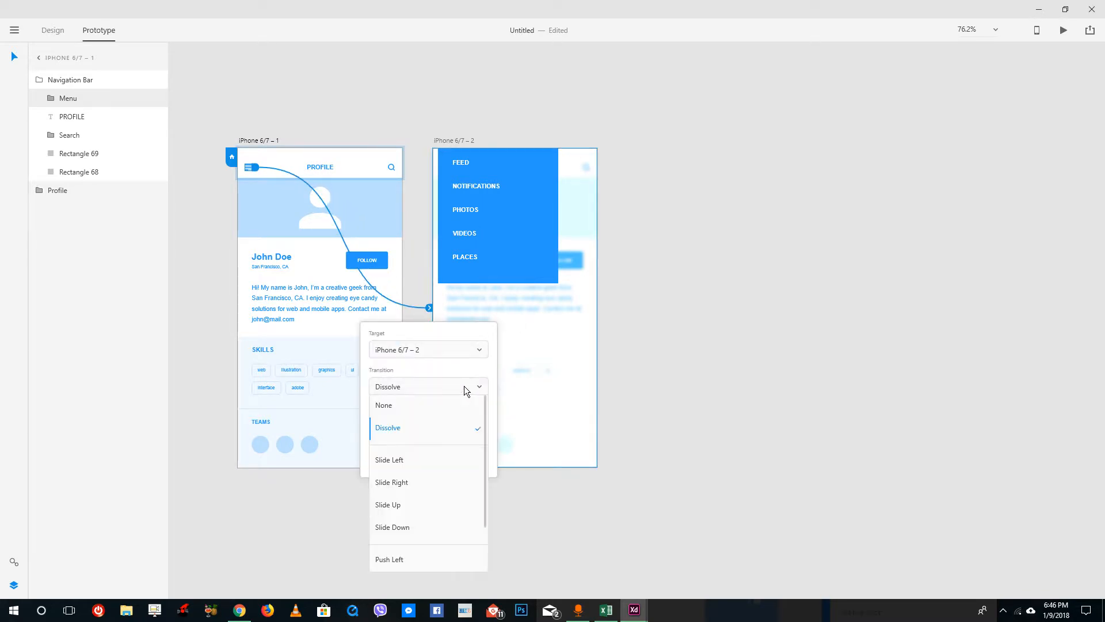
{"action": "left_click", "coordinate": [440, 404]}
{"action": "left_click", "coordinate": [744, 316]}
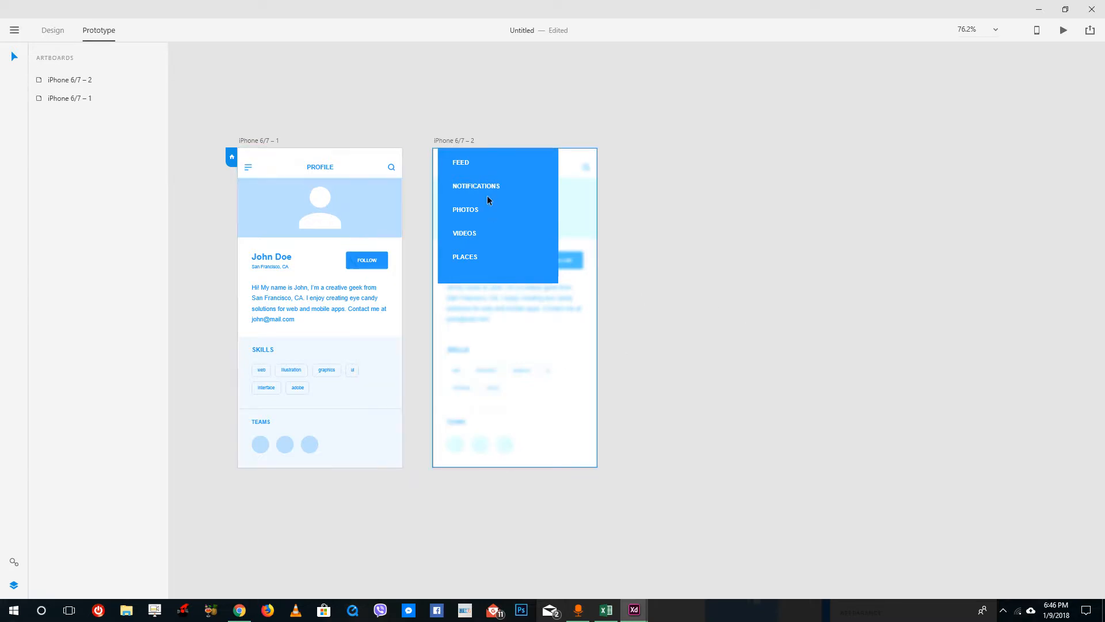
- Link the menu's blue background shape on iPhone 6/7 – 2 back to iPhone 6/7 – 1 with transition None
{"action": "left_click", "coordinate": [537, 174]}
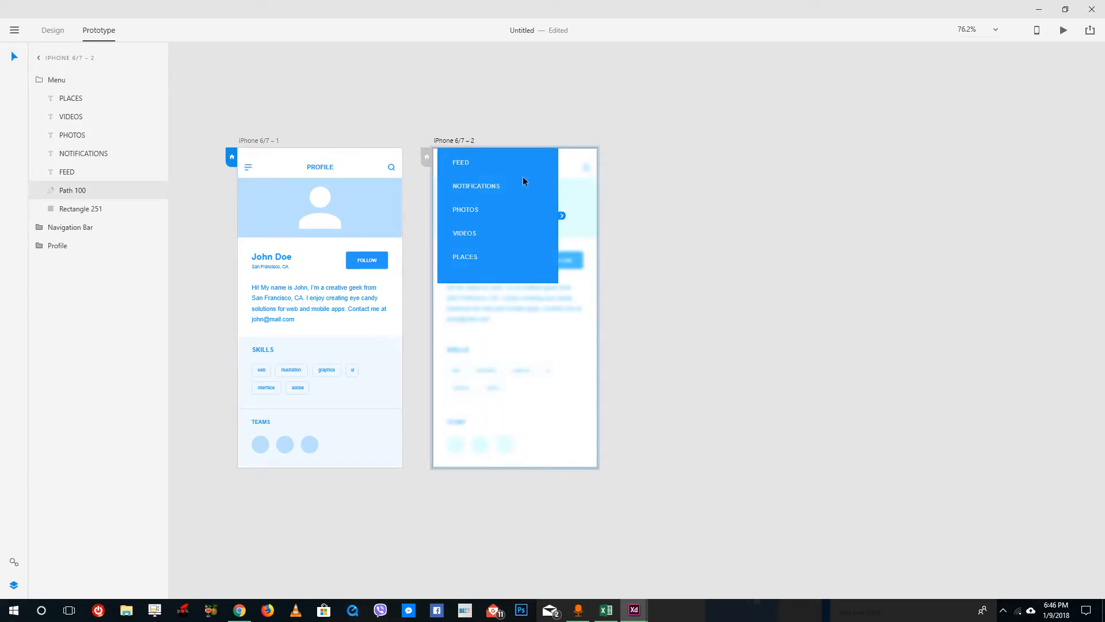
{"action": "left_click_drag", "start_coordinate": [561, 216], "coordinate": [338, 274]}
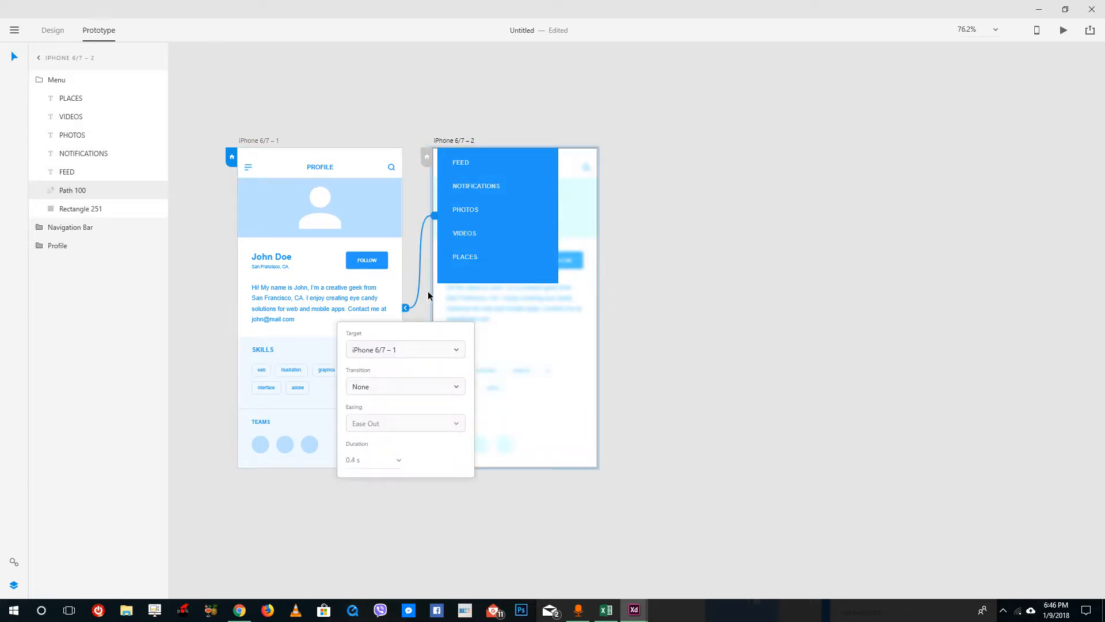
{"action": "left_click", "coordinate": [728, 326]}
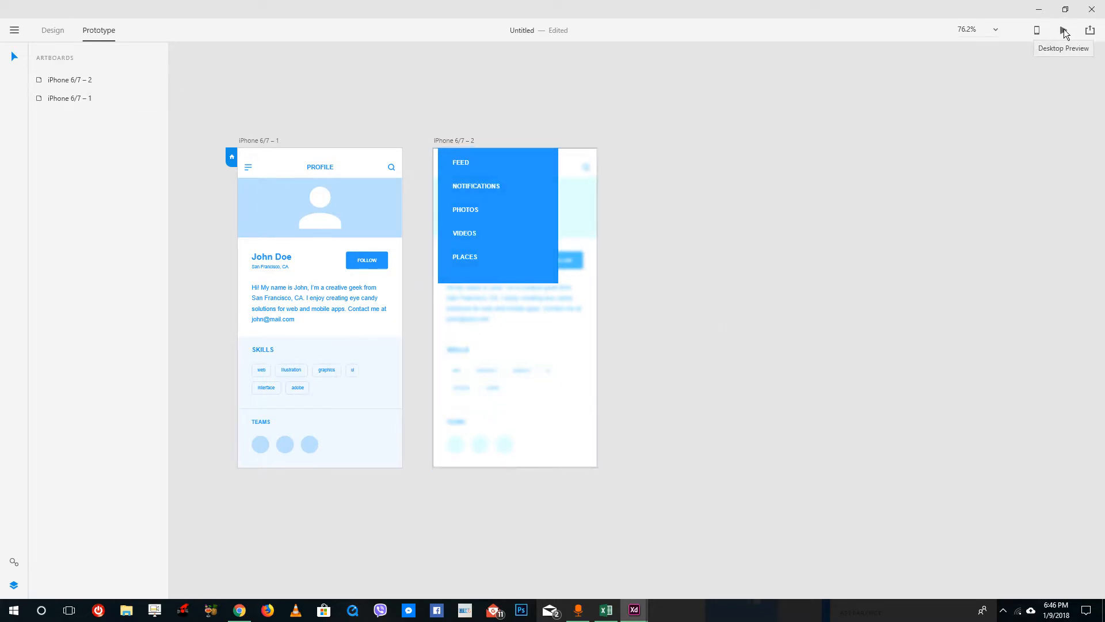
- Test opening and closing the menu repeatedly in the desktop preview, then close the preview
{"action": "left_click", "coordinate": [1064, 31]}
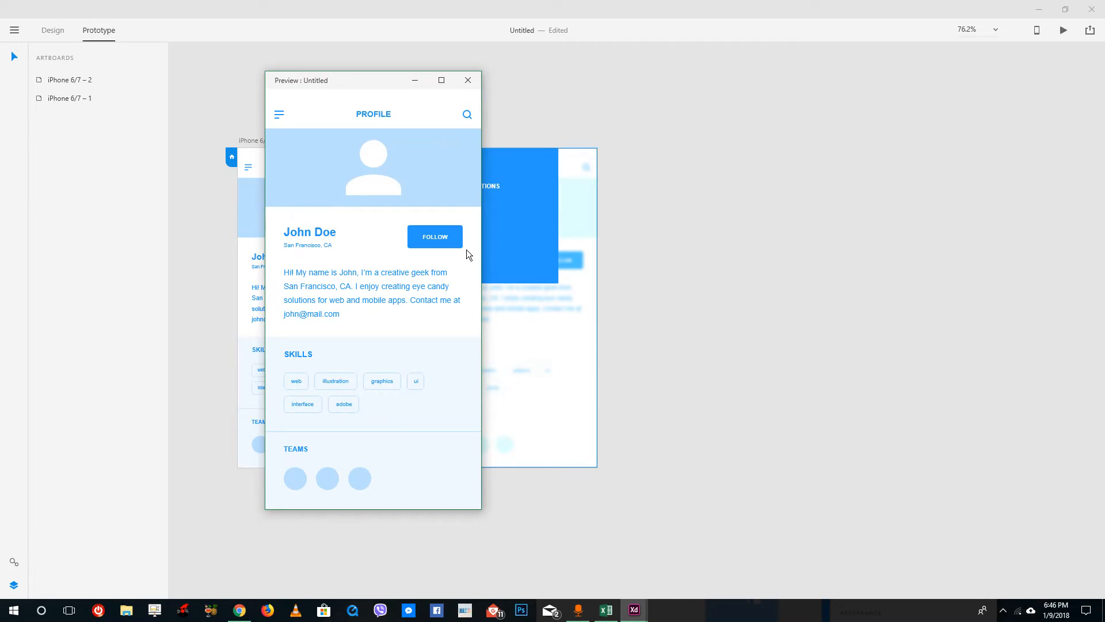
{"action": "left_click", "coordinate": [279, 114]}
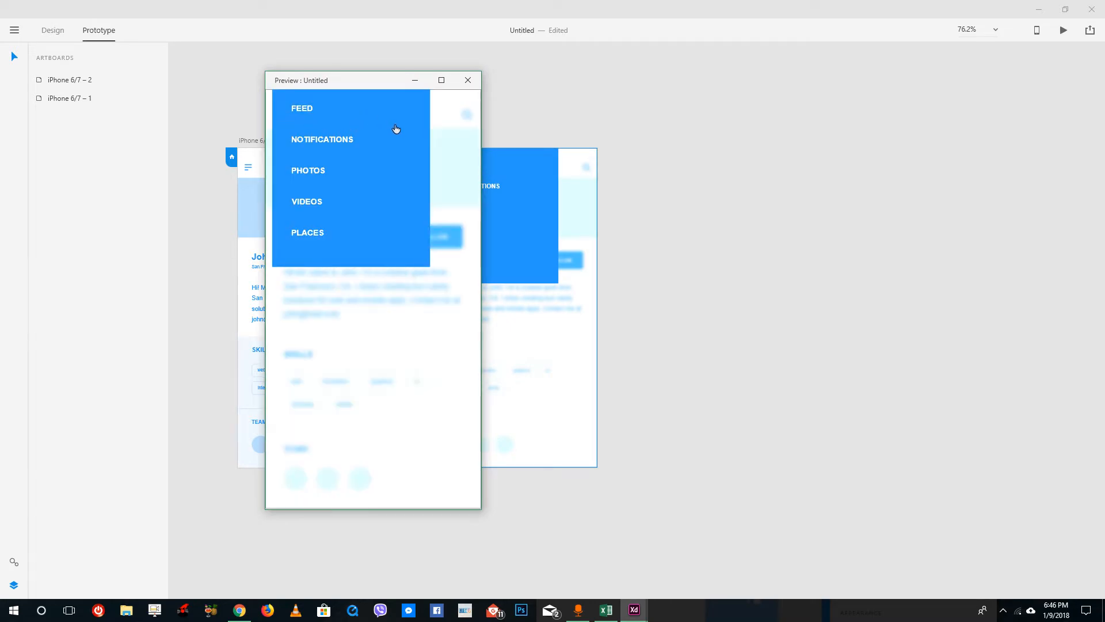
{"action": "left_click", "coordinate": [328, 134]}
{"action": "left_click", "coordinate": [280, 115]}
{"action": "left_click", "coordinate": [419, 135]}
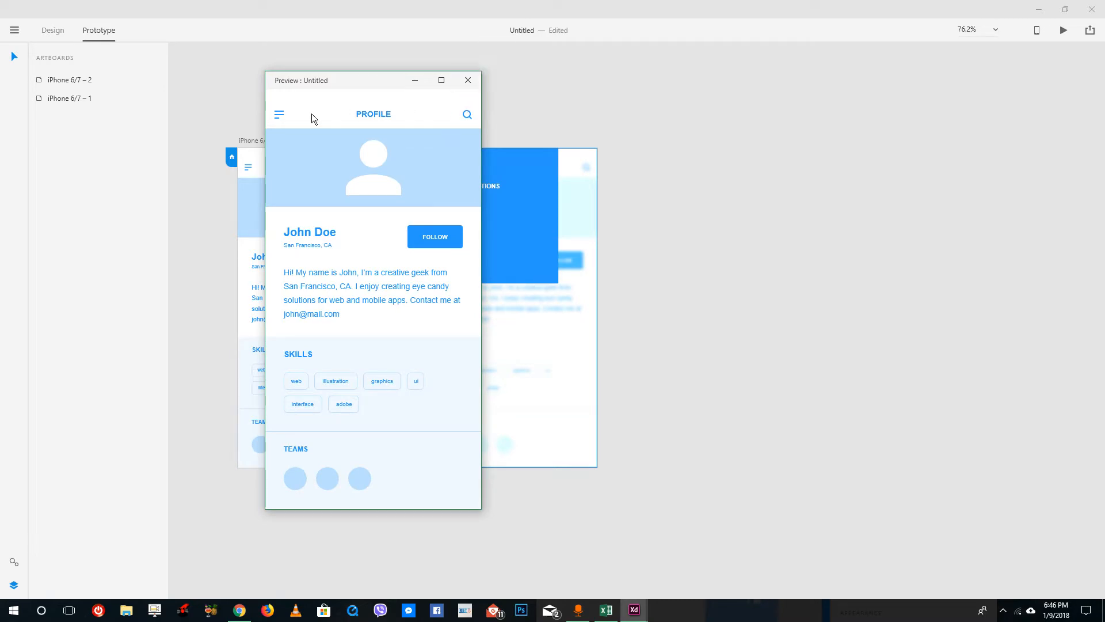
{"action": "left_click", "coordinate": [468, 81]}
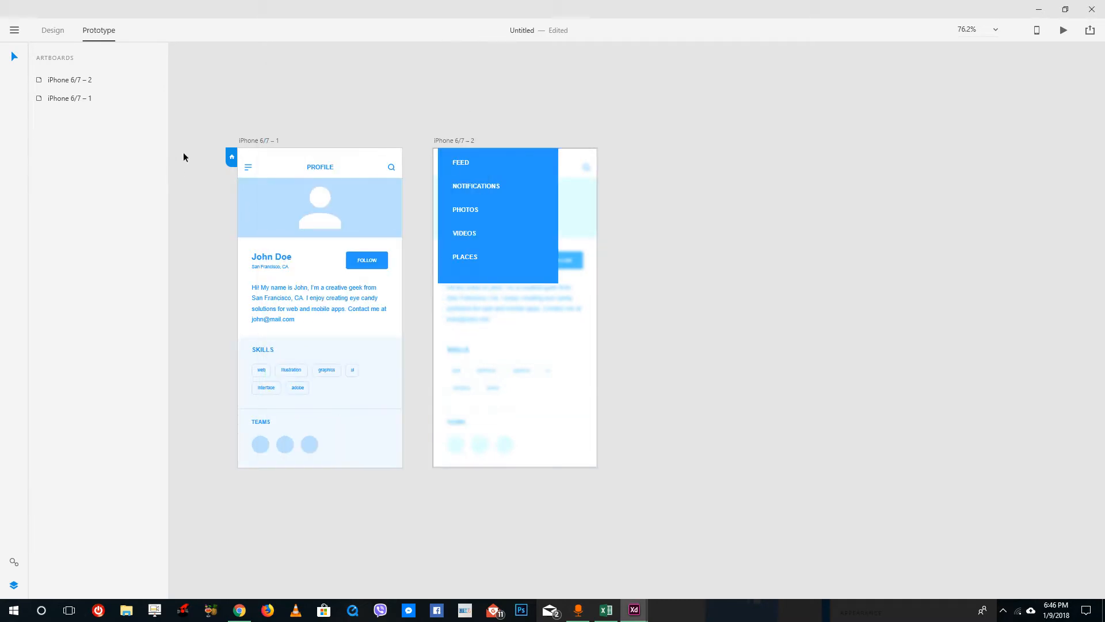
- Change the transition of the hamburger icon's link to iPhone 6/7 – 2 to Slide Down
{"action": "left_click", "coordinate": [250, 168]}
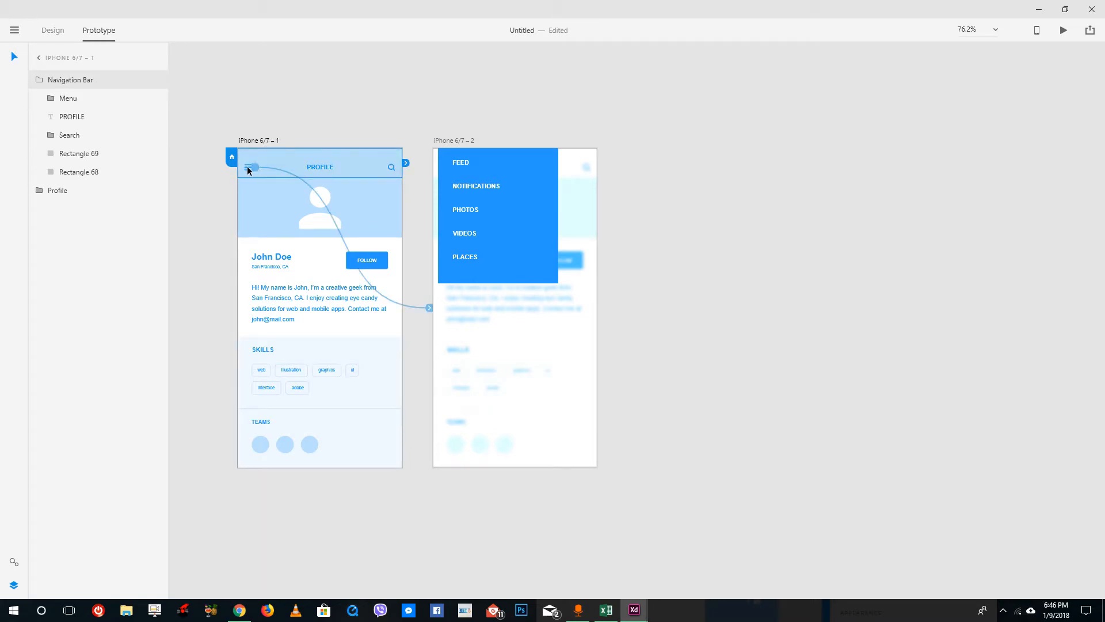
{"action": "double_click", "coordinate": [248, 169]}
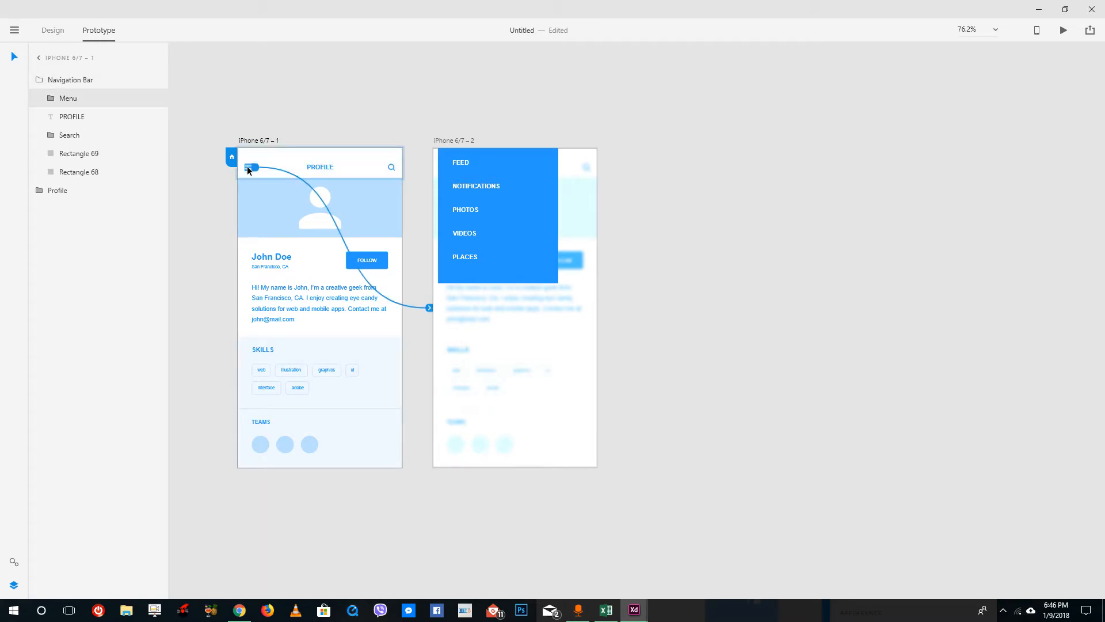
{"action": "left_click", "coordinate": [429, 309]}
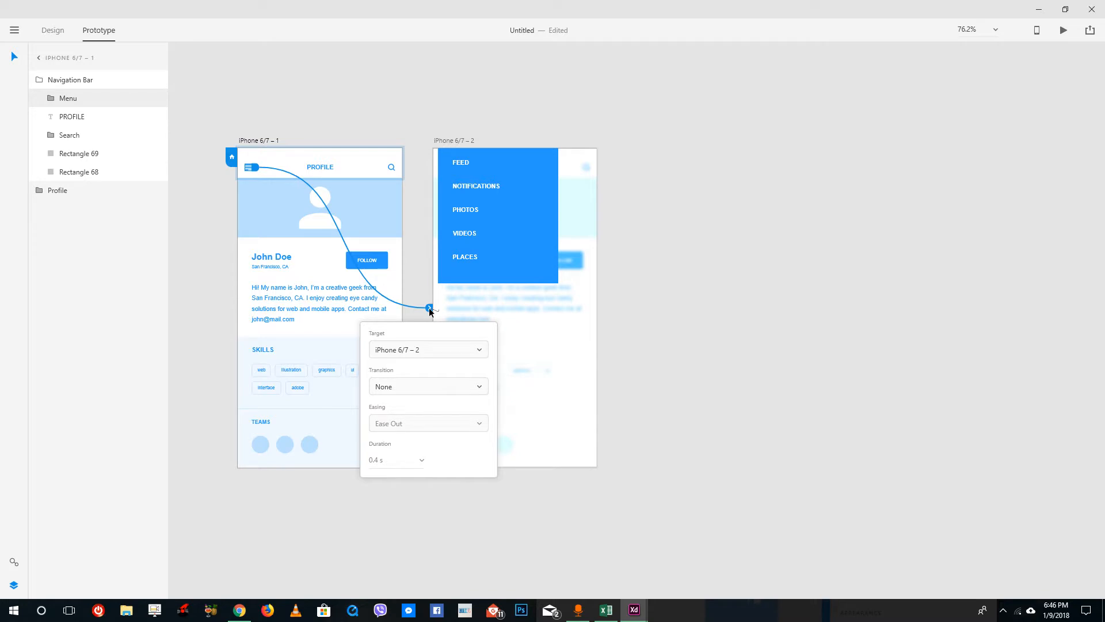
{"action": "left_click", "coordinate": [413, 387]}
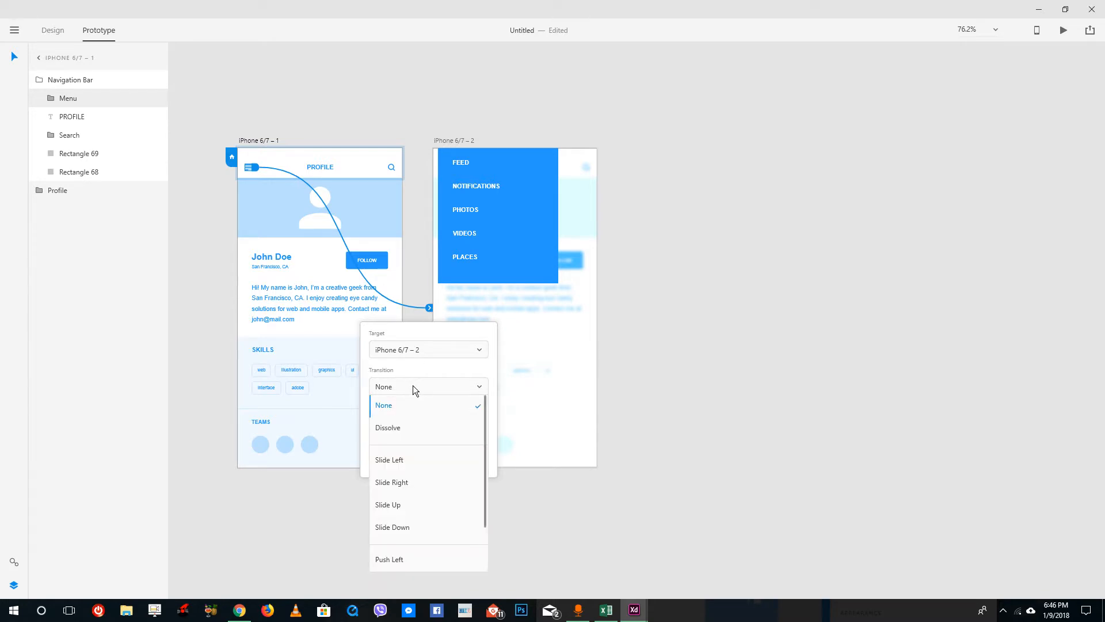
{"action": "left_click", "coordinate": [402, 527]}
{"action": "left_click", "coordinate": [795, 318]}
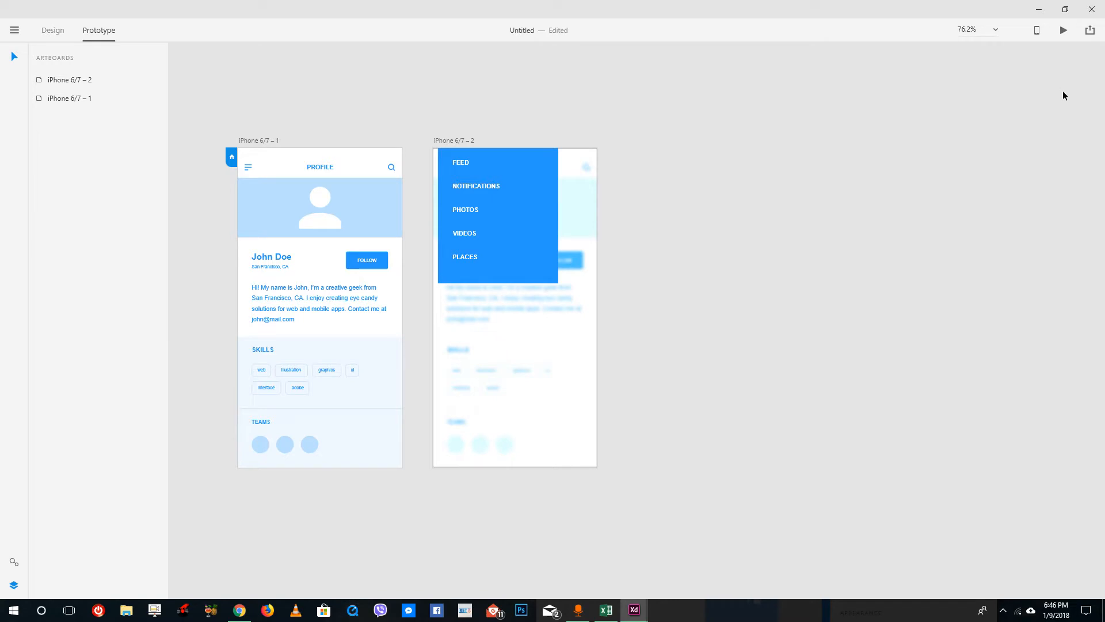
- Test the menu's Slide Down transition in the desktop preview, then close the preview
{"action": "left_click", "coordinate": [1062, 30]}
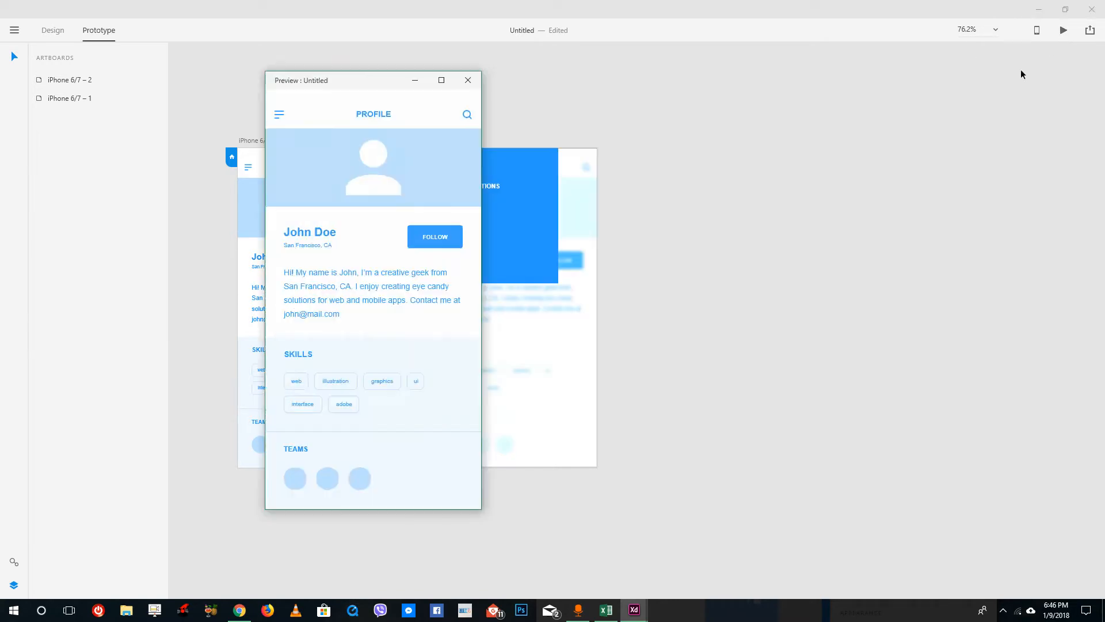
{"action": "left_click", "coordinate": [279, 114]}
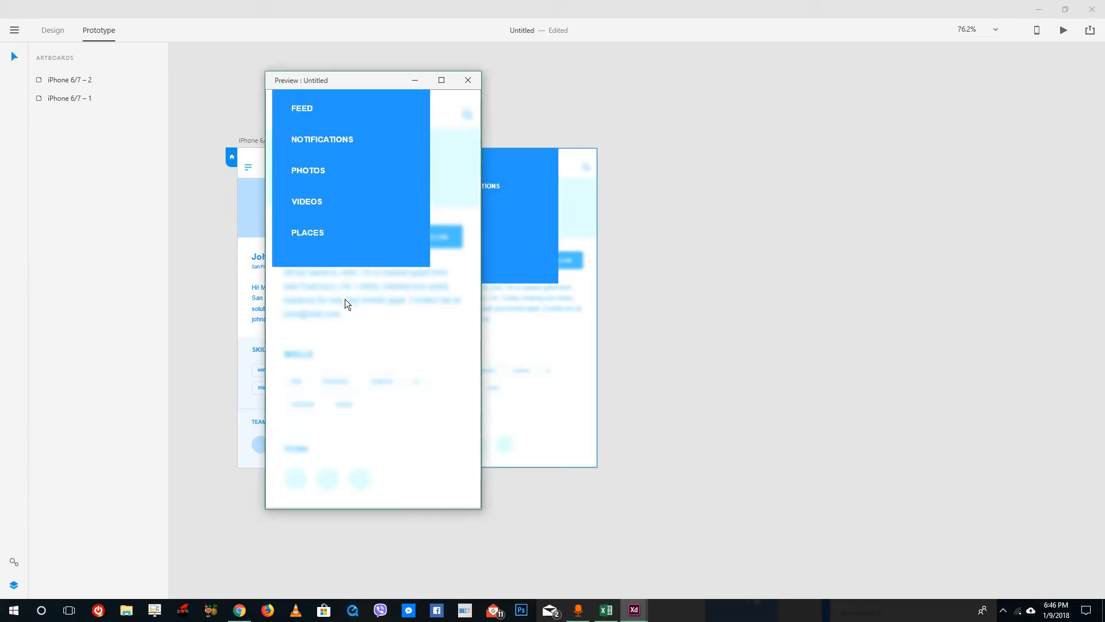
{"action": "left_click", "coordinate": [380, 108]}
{"action": "left_click", "coordinate": [279, 115]}
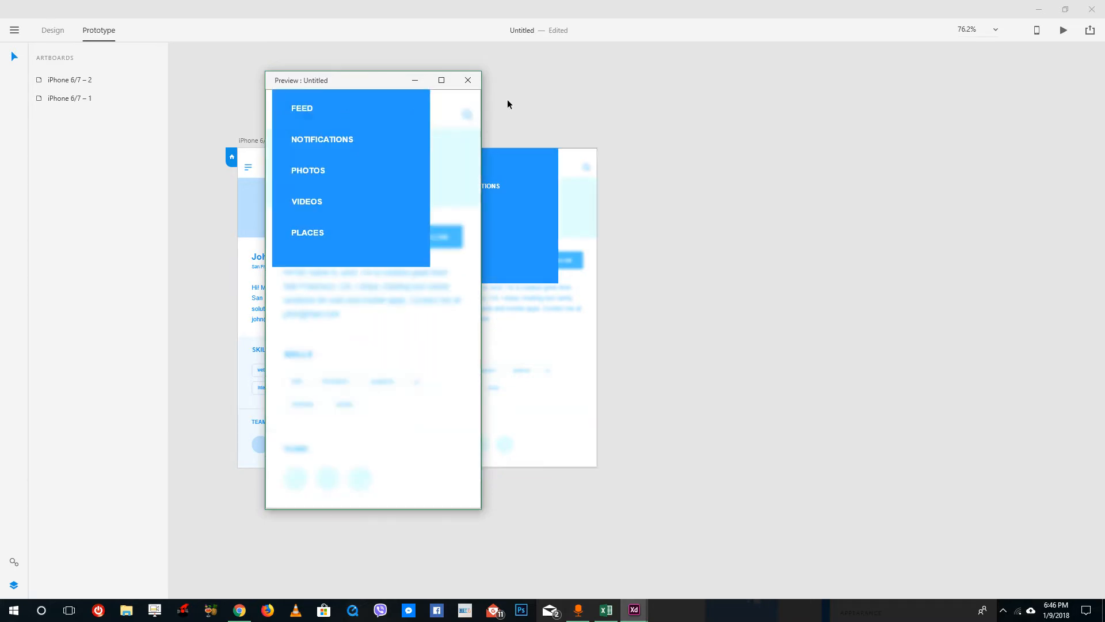
{"action": "left_click", "coordinate": [468, 81]}
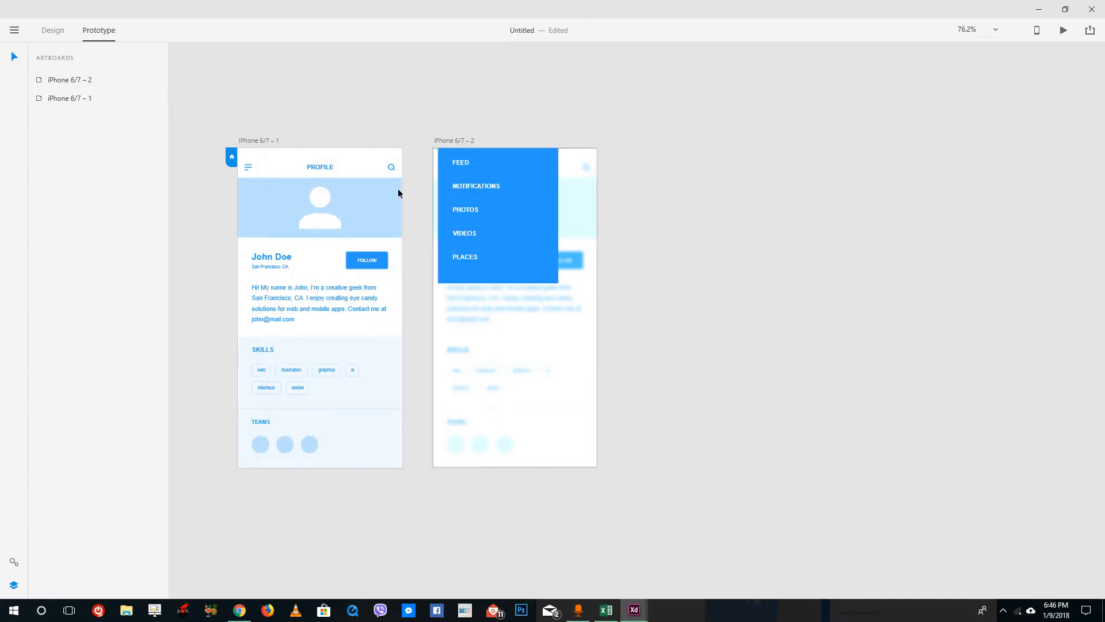
- Set the duration of the hamburger icon's Slide Down link to iPhone 6/7 – 2 to 0.2 s
{"action": "left_click", "coordinate": [252, 168]}
{"action": "left_click", "coordinate": [429, 310]}
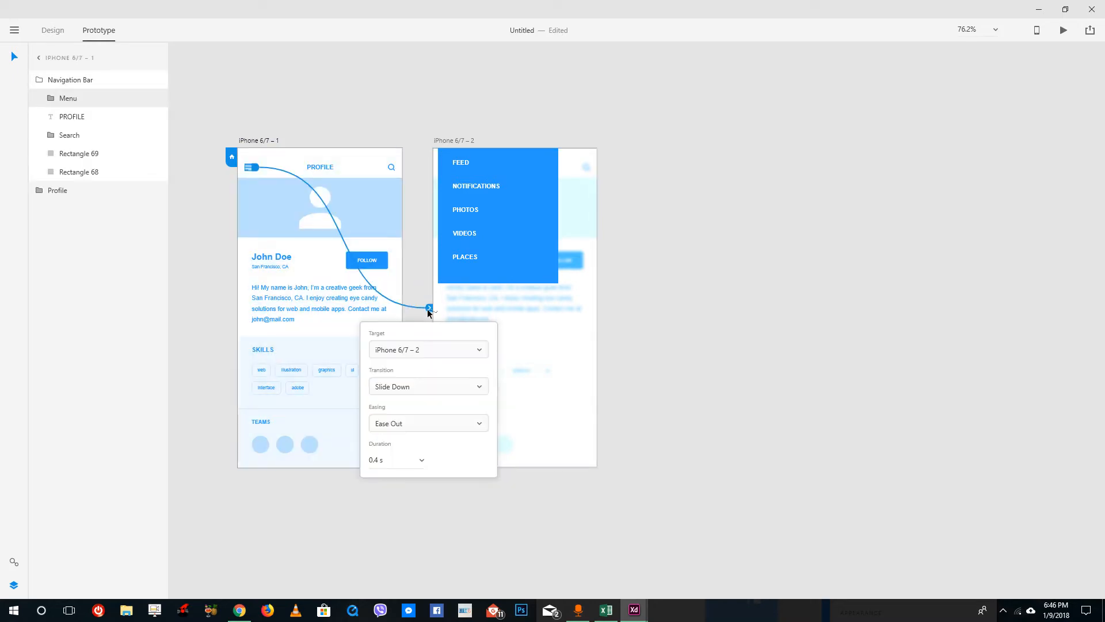
{"action": "left_click", "coordinate": [422, 460]}
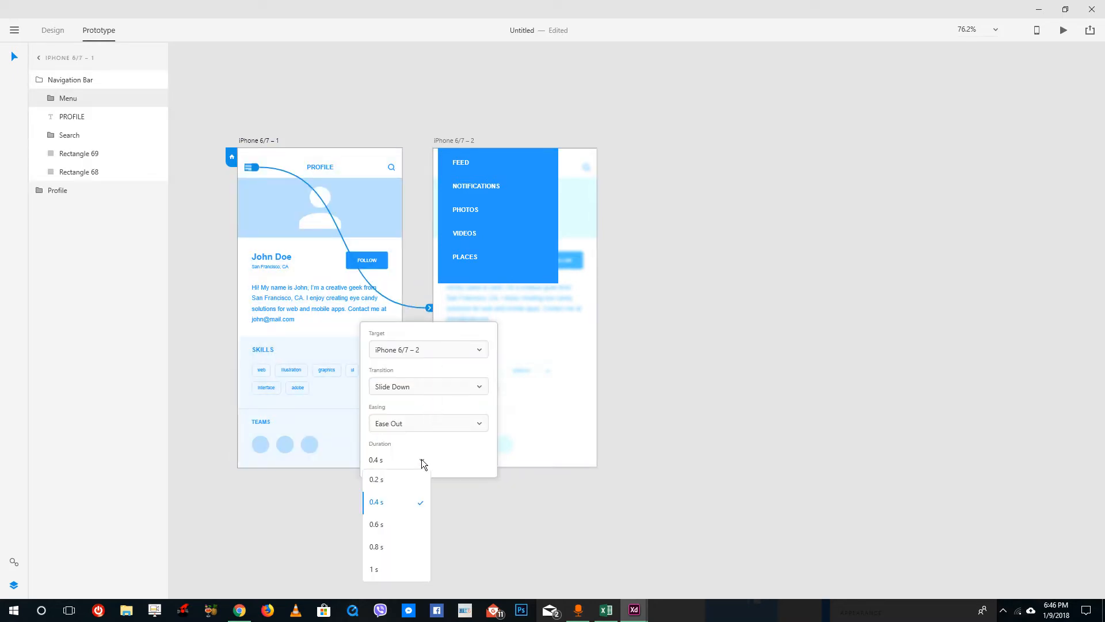
{"action": "left_click", "coordinate": [402, 480]}
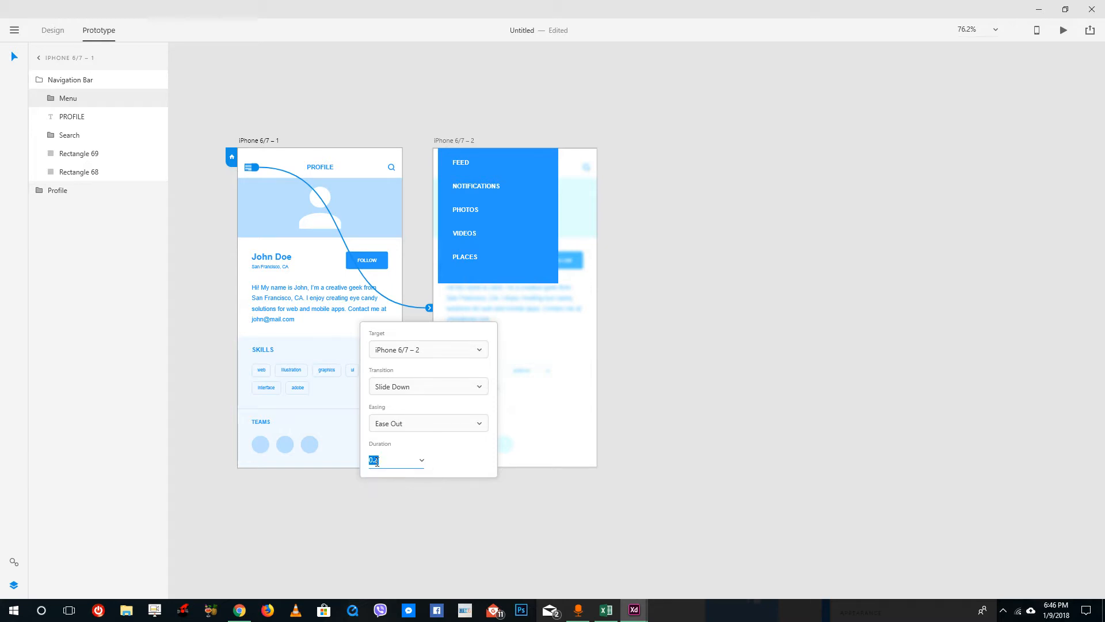
{"action": "left_click", "coordinate": [629, 423]}
- Test the menu's opening speed in the desktop preview, then close the preview
{"action": "left_click", "coordinate": [1062, 30]}
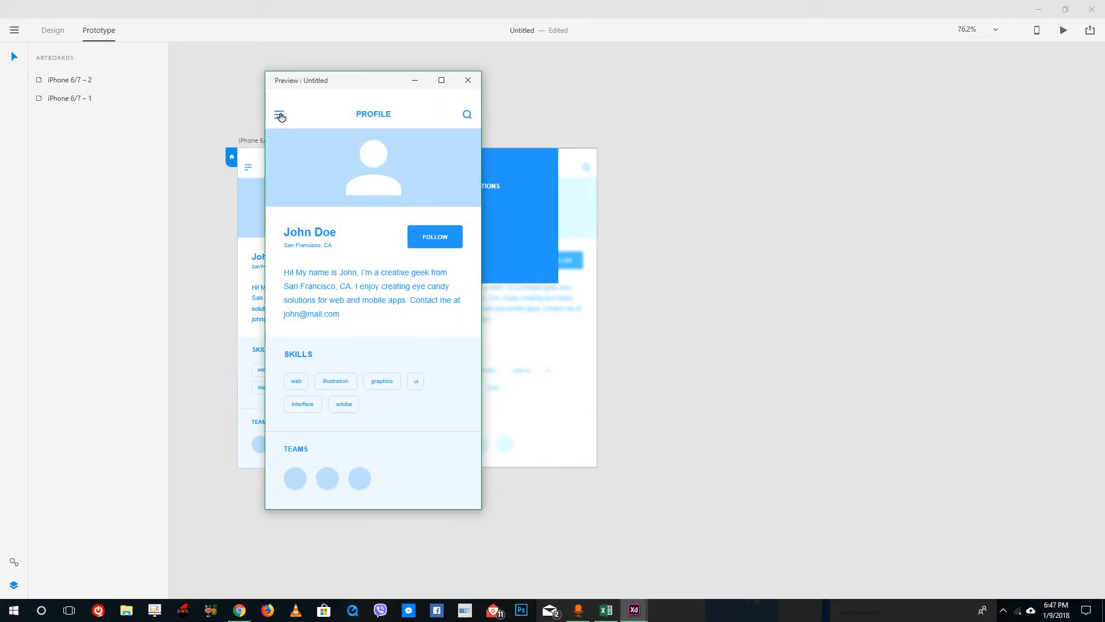
{"action": "left_click", "coordinate": [280, 116]}
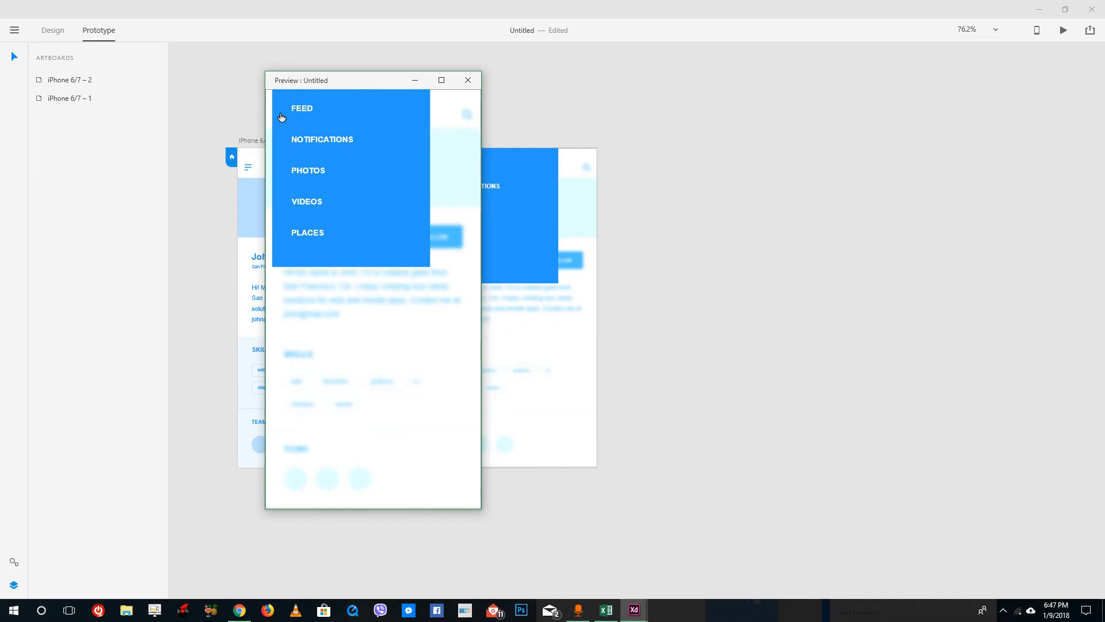
{"action": "left_click", "coordinate": [474, 82]}
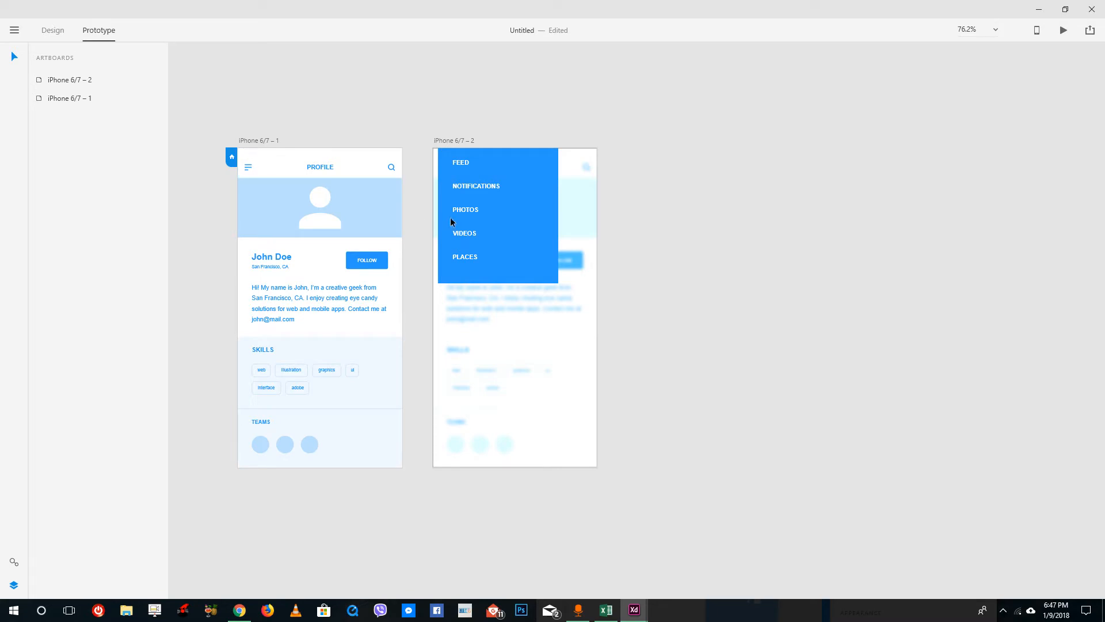
- Reopen the hamburger icon's link to iPhone 6/7 – 2 and open its duration for editing, then close the link settings
{"action": "left_click", "coordinate": [456, 237]}
{"action": "left_click", "coordinate": [399, 308]}
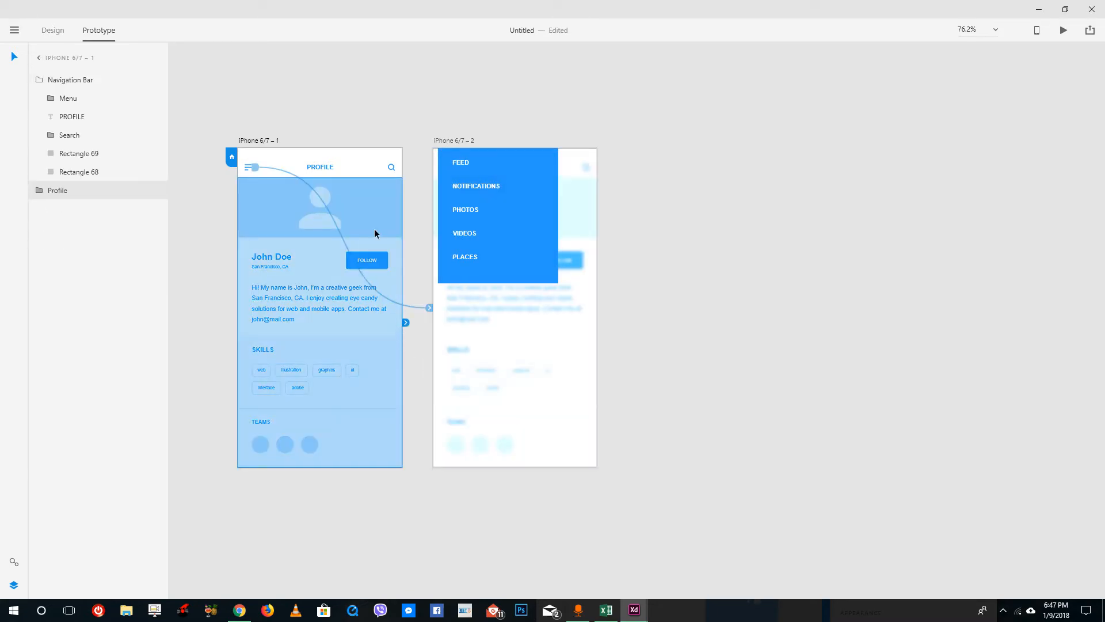
{"action": "left_click", "coordinate": [249, 167]}
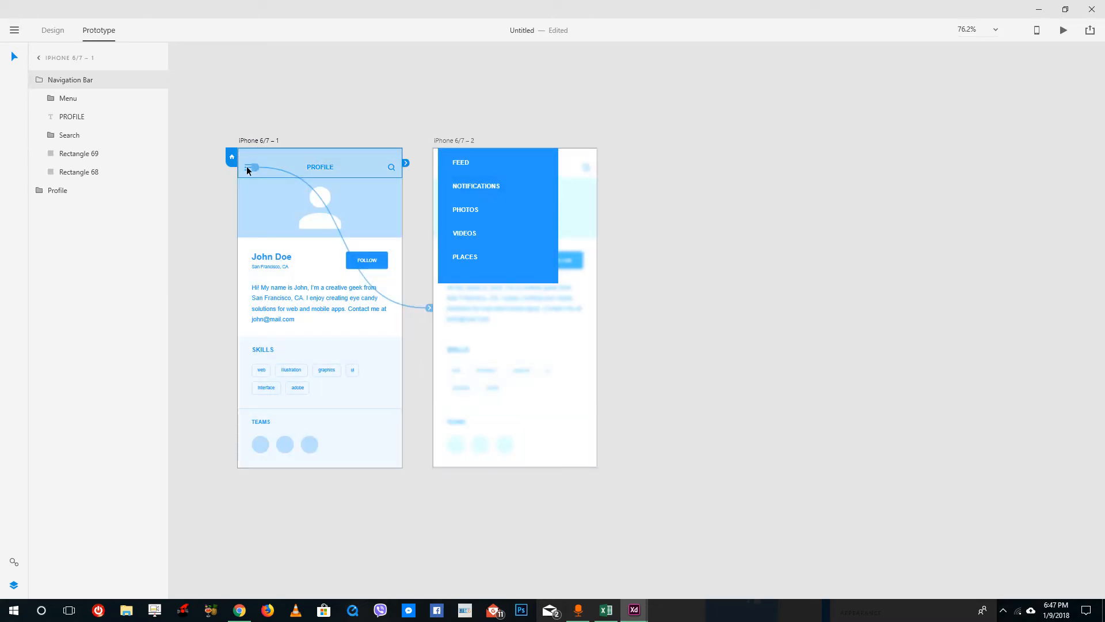
{"action": "left_click", "coordinate": [430, 309]}
{"action": "left_click", "coordinate": [373, 460]}
{"action": "left_click", "coordinate": [373, 458]}
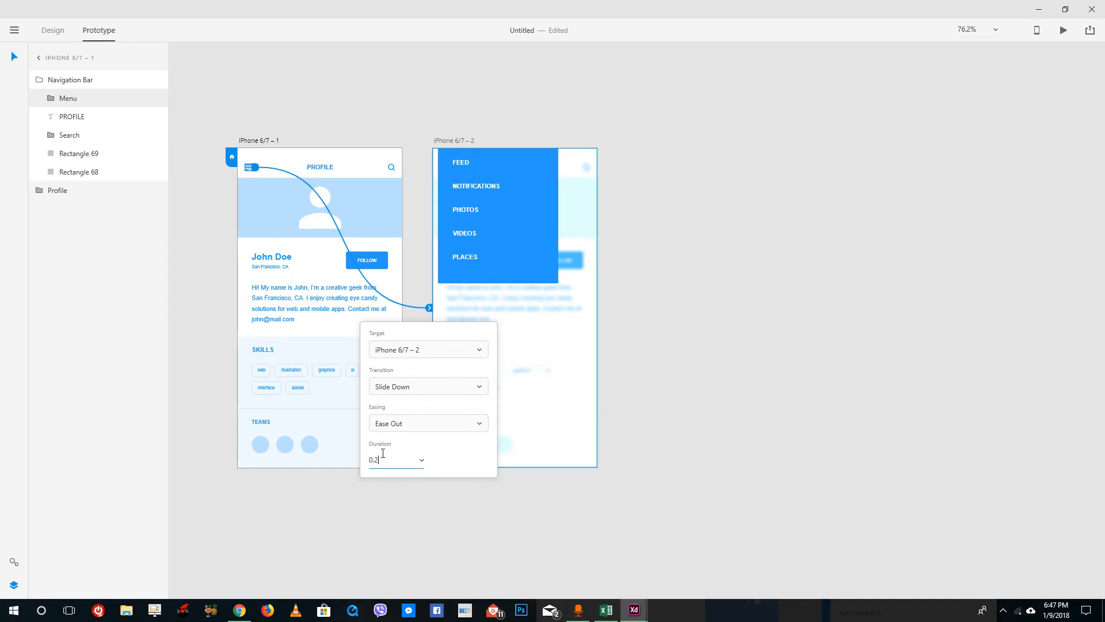
{"action": "left_click", "coordinate": [663, 393]}
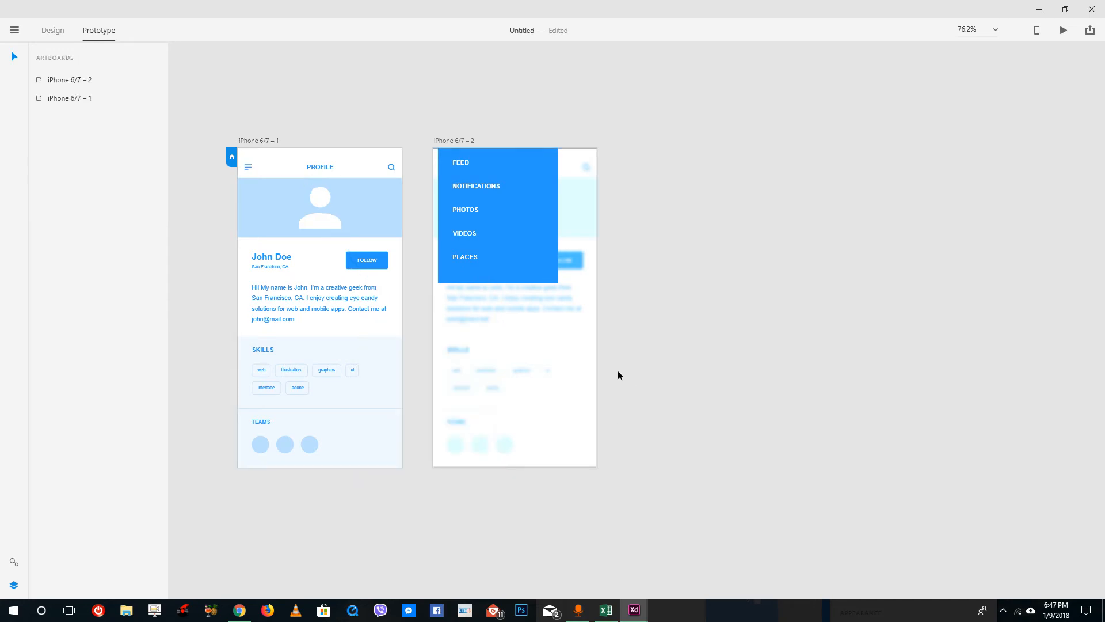
- Set the duration of the menu background's Slide Up link back to iPhone 6/7 – 1 to 0.1 s
{"action": "left_click", "coordinate": [511, 259]}
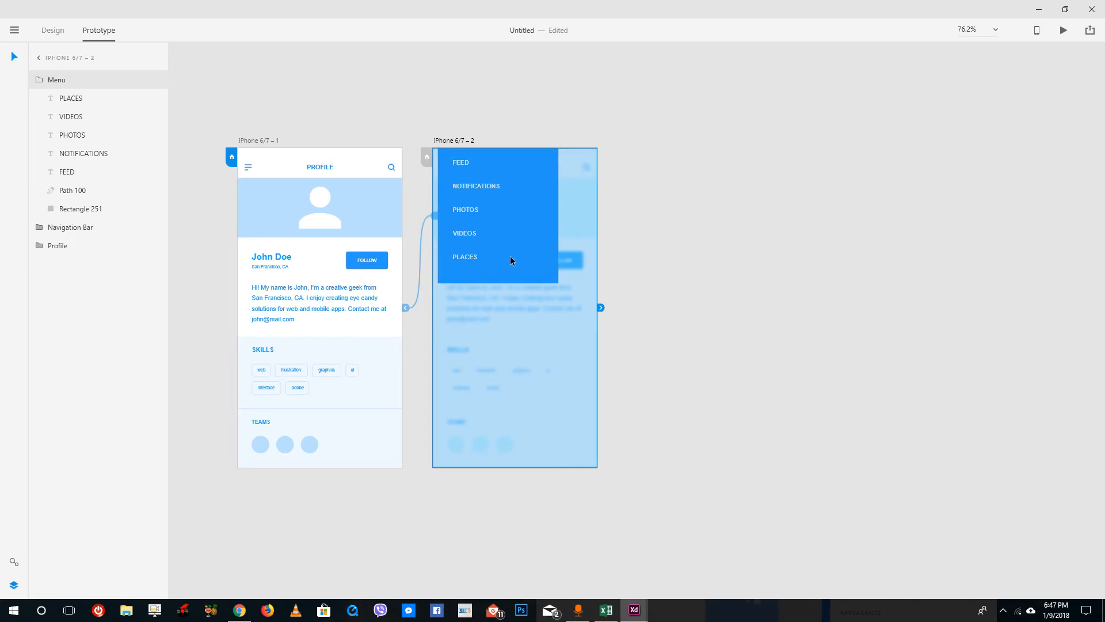
{"action": "left_click", "coordinate": [403, 309]}
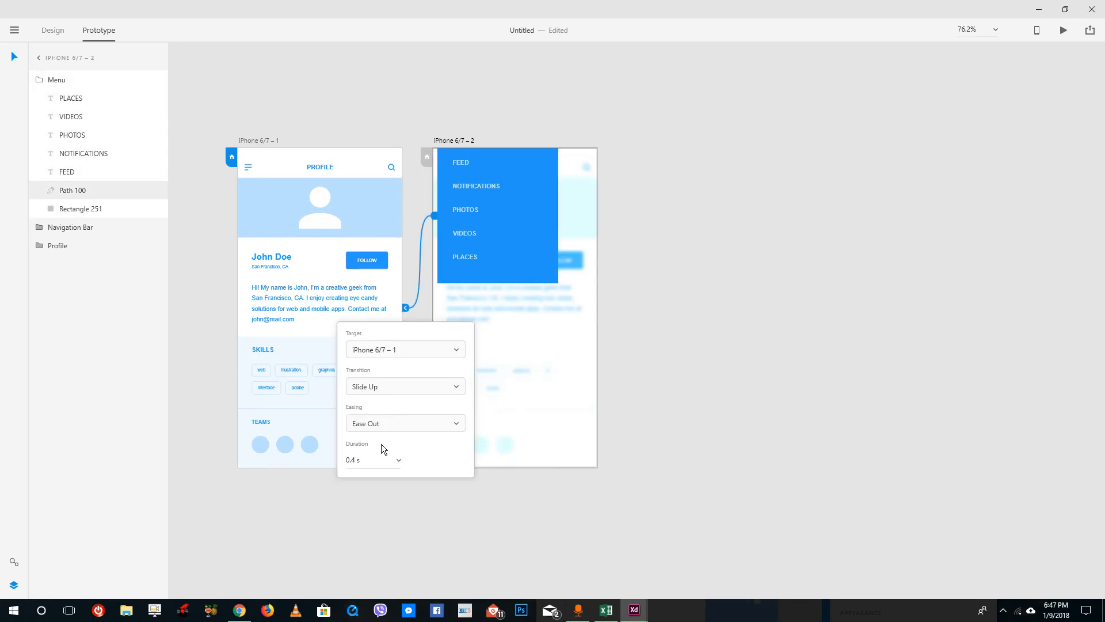
{"action": "left_click", "coordinate": [357, 459]}
{"action": "type", "text": "0.1"}
{"action": "left_click", "coordinate": [687, 364]}
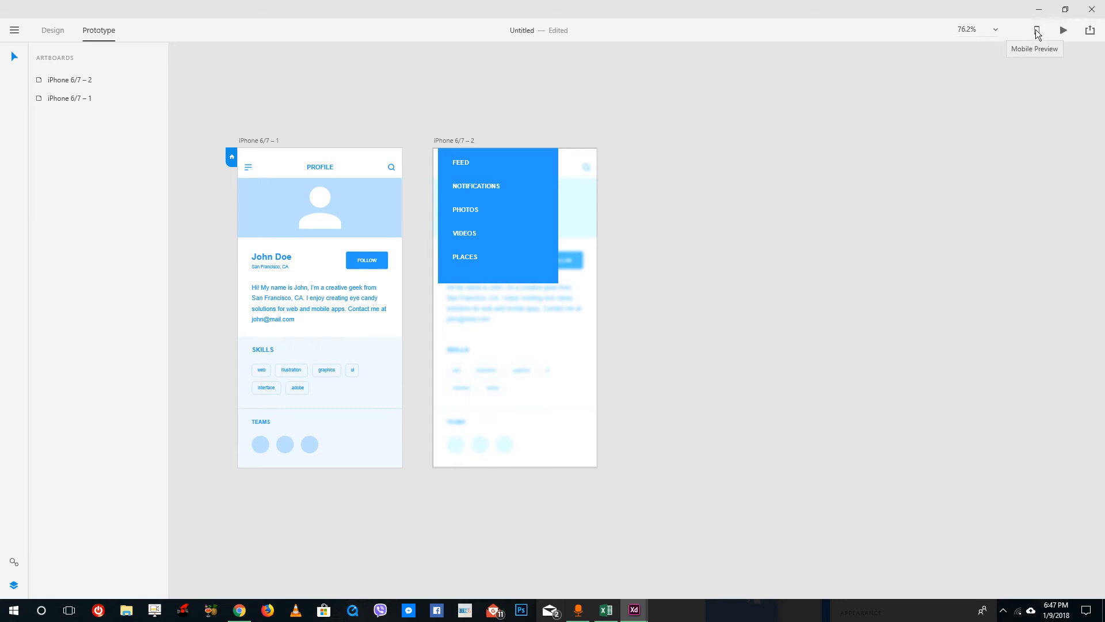
- Test the menu's opening and closing transitions repeatedly in the desktop preview, using the hamburger icon and the menu's blue background
{"action": "left_click", "coordinate": [1062, 32]}
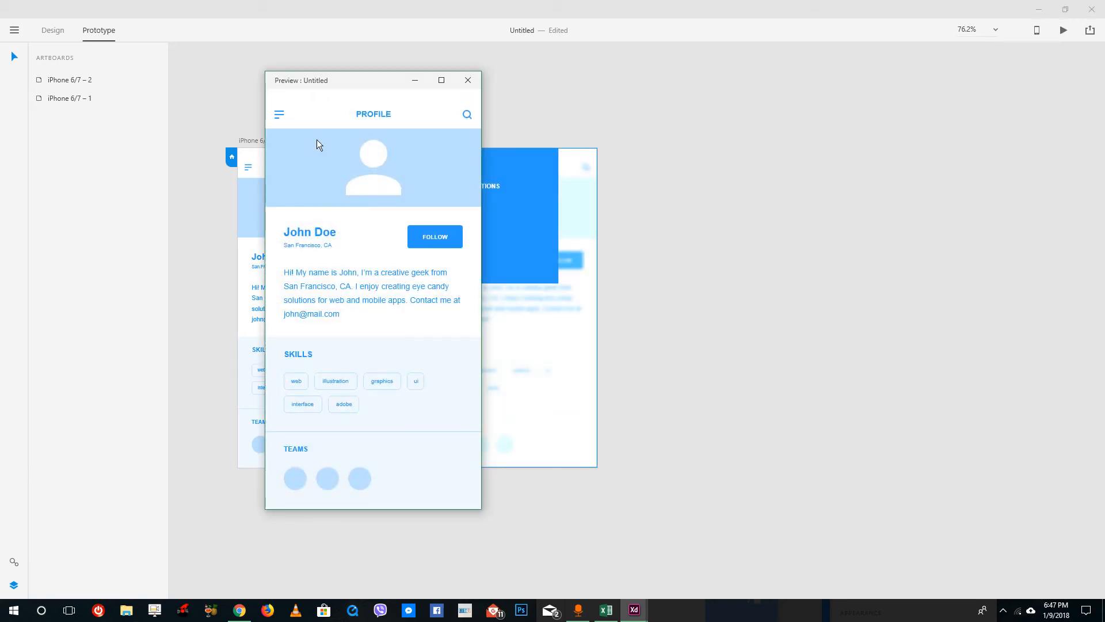
{"action": "left_click", "coordinate": [280, 118]}
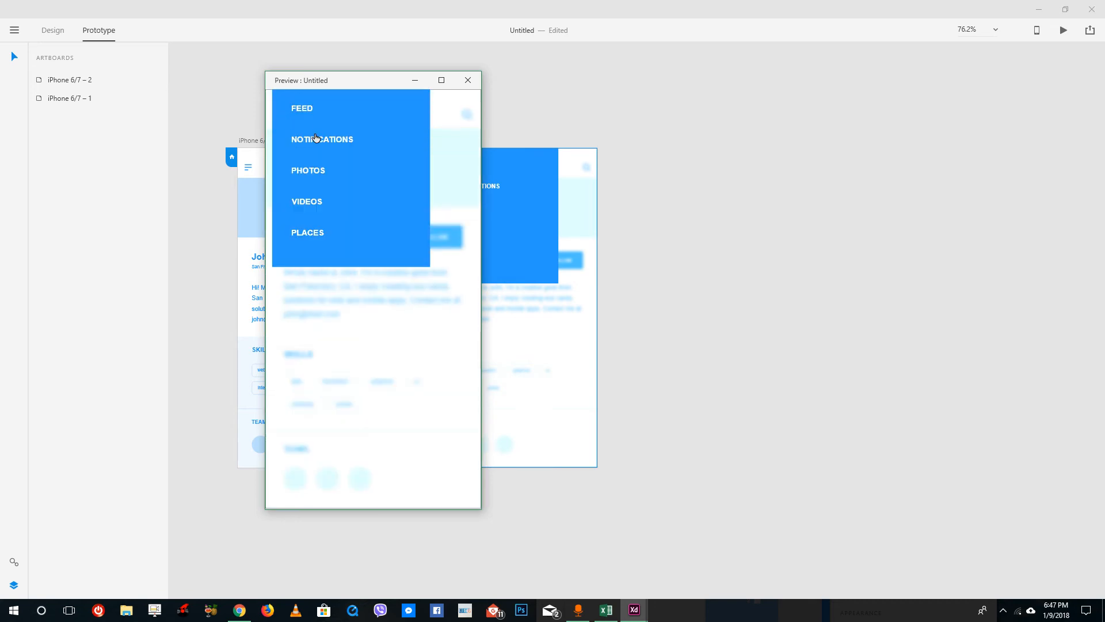
{"action": "left_click", "coordinate": [407, 197]}
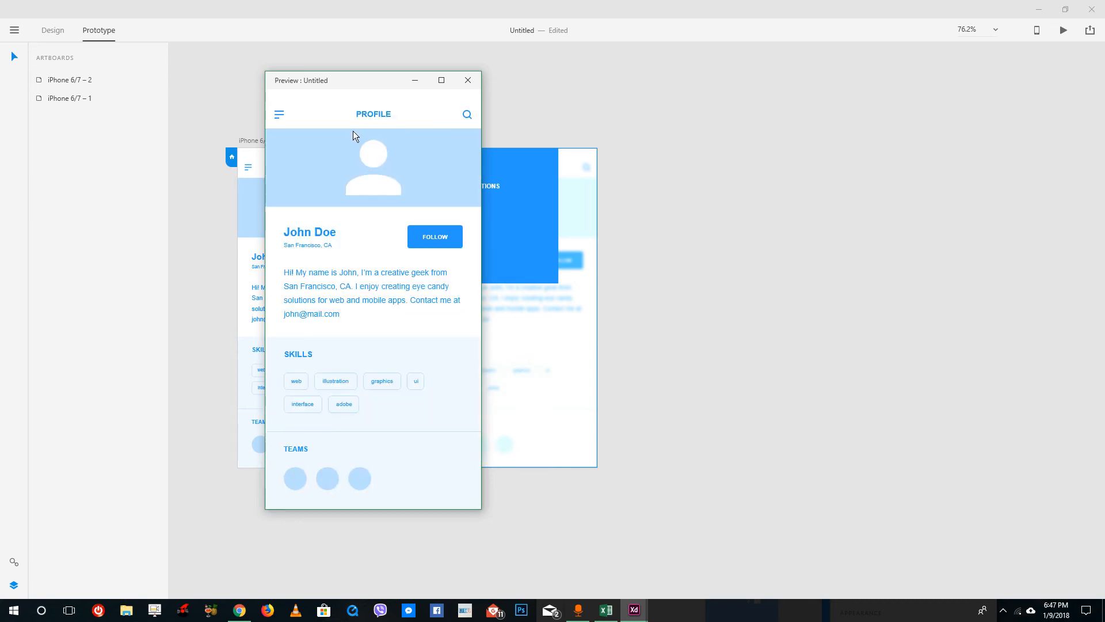
{"action": "left_click", "coordinate": [280, 117]}
{"action": "left_click", "coordinate": [413, 160]}
{"action": "left_click", "coordinate": [282, 117]}
{"action": "left_click", "coordinate": [411, 160]}
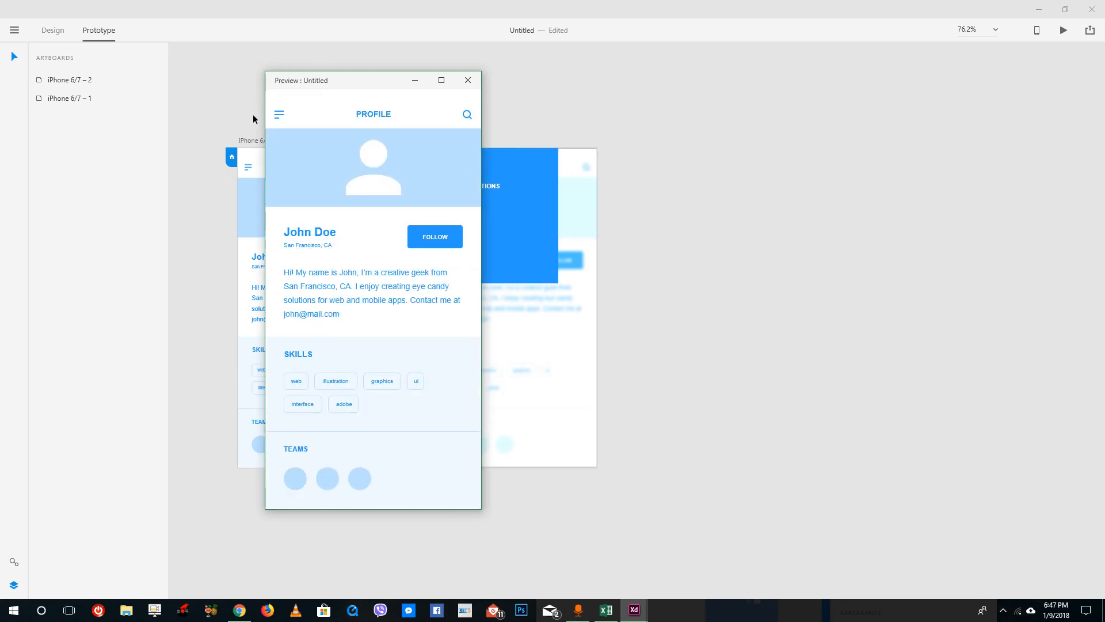
{"action": "left_click", "coordinate": [278, 115]}
{"action": "left_click", "coordinate": [277, 116]}
{"action": "left_click", "coordinate": [279, 117]}
{"action": "left_click", "coordinate": [401, 148]}
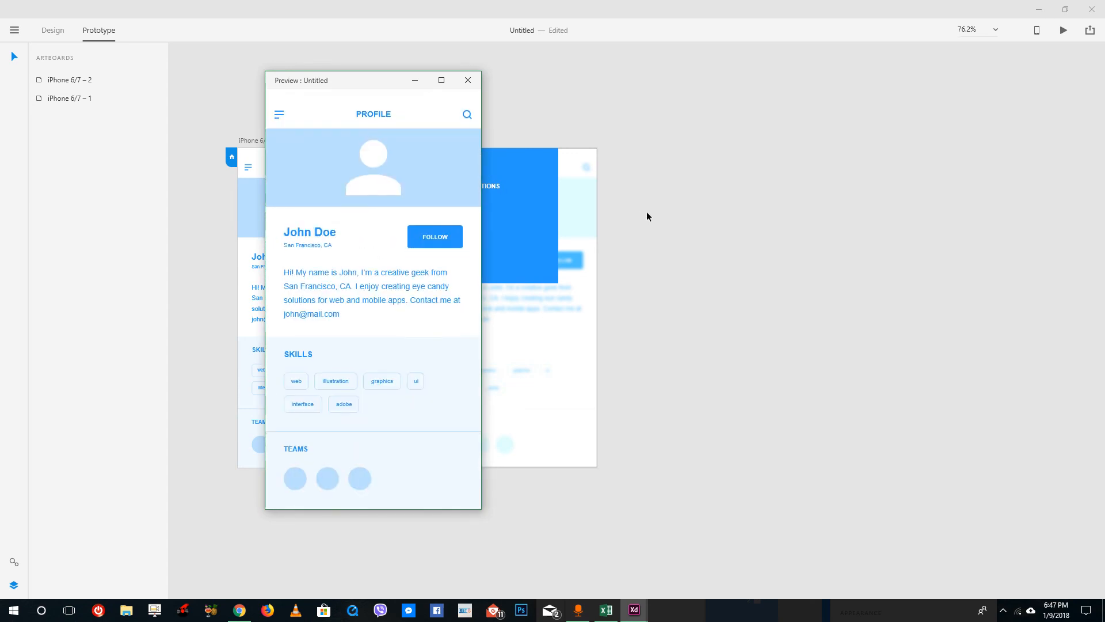